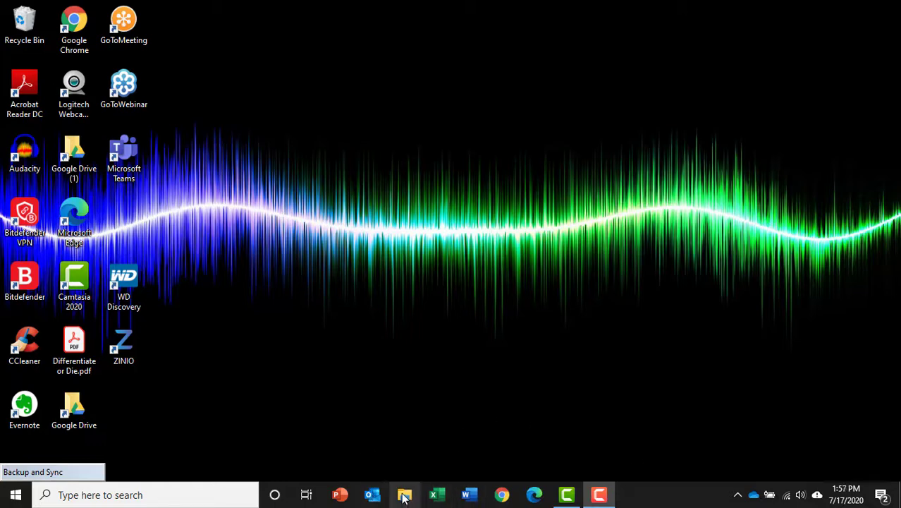
Open File Explorer and bring up a second File Explorer window.
left_click(403, 495)
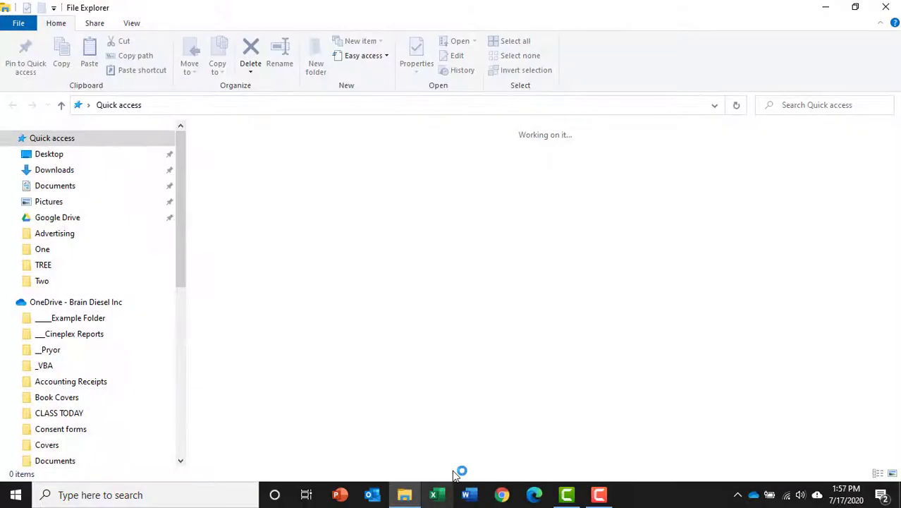
left_click(405, 495)
left_click(405, 495)
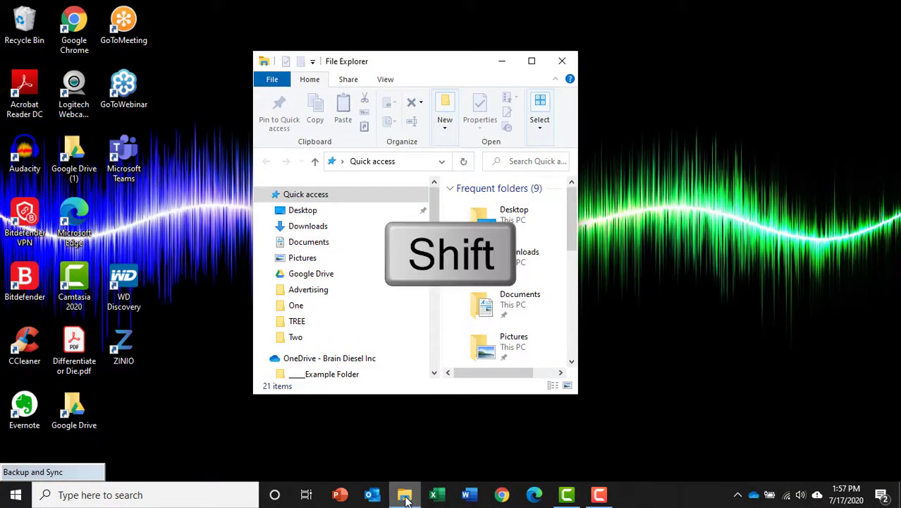
left_click(405, 496, "shift")
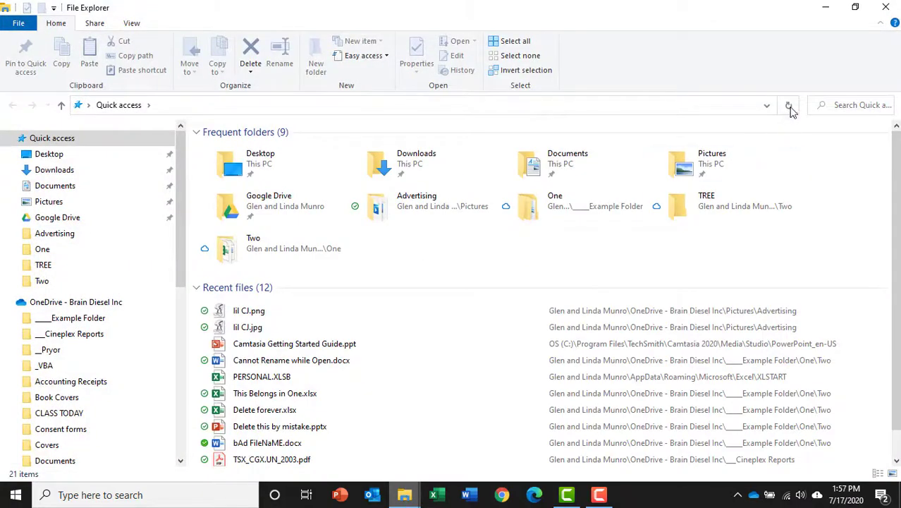
Restore the maximized File Explorer window to a smaller size and close both open windows.
left_click(855, 8)
left_click_drag(455, 84, 713, 86)
left_click(838, 81)
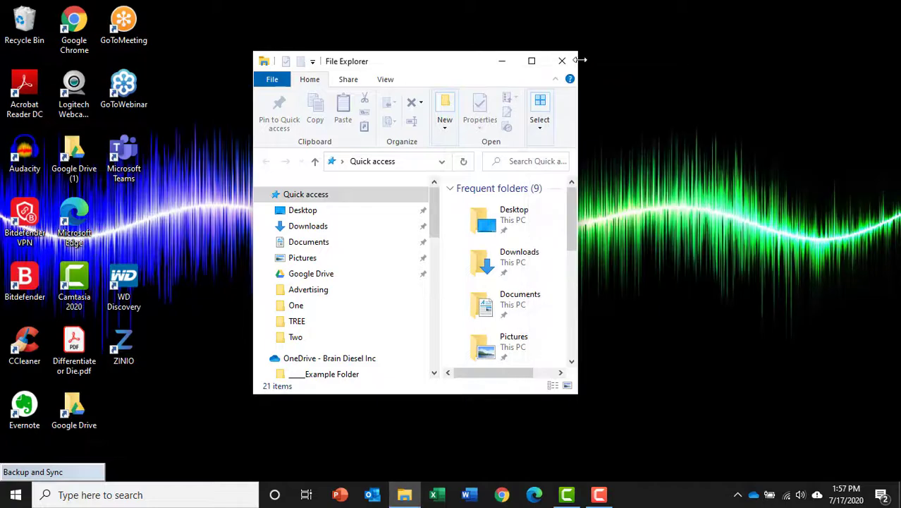
left_click(562, 62)
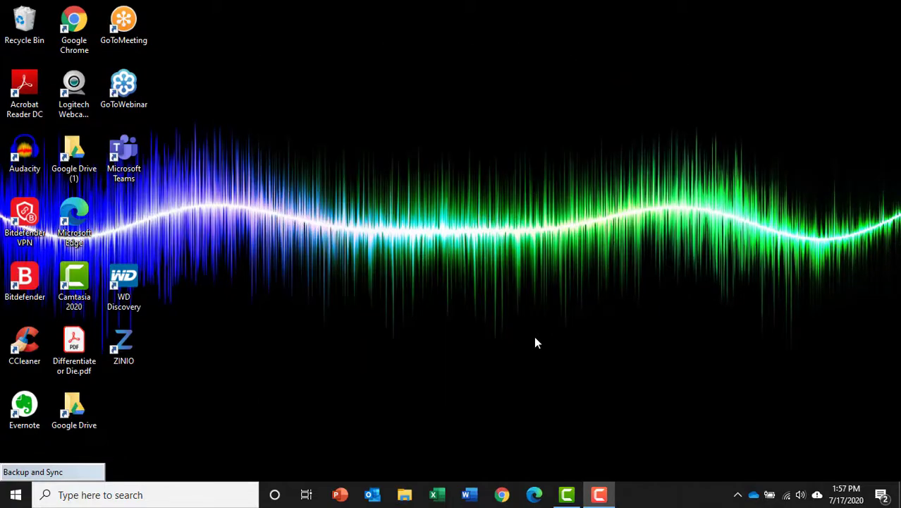
Open several File Explorer windows and close the extra ones.
key("super+e")
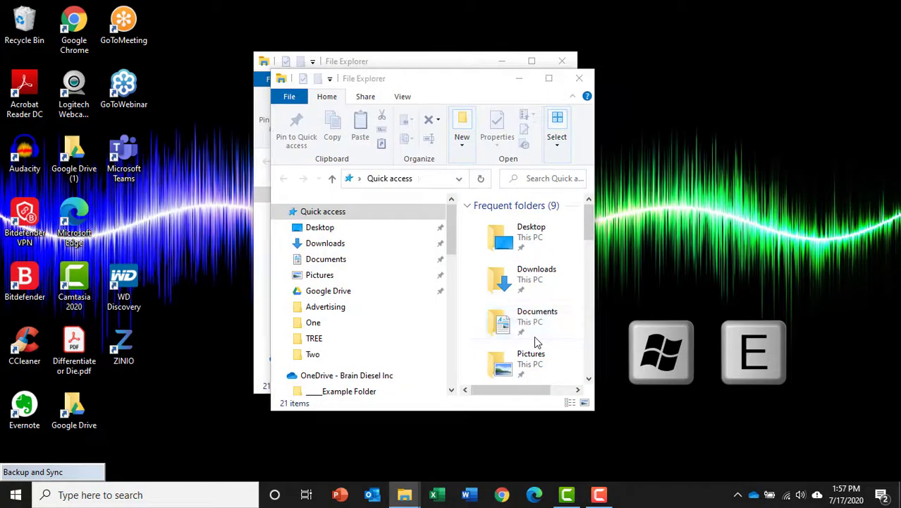
key("super+e")
key("super+e")
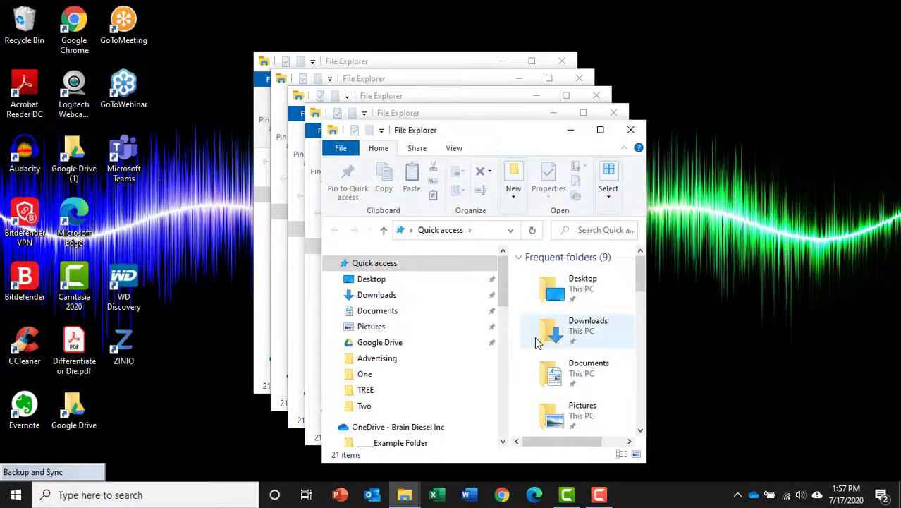
left_click(630, 129)
Practise snapping the front File Explorer window to the left and right halves of the screen and releasing it.
left_click_drag(435, 86, 2, 127)
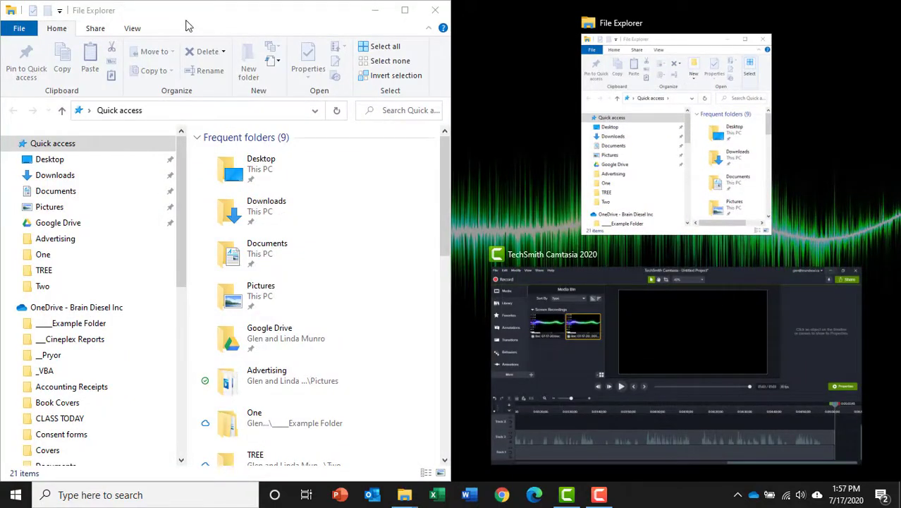
left_click_drag(171, 12, 326, 83)
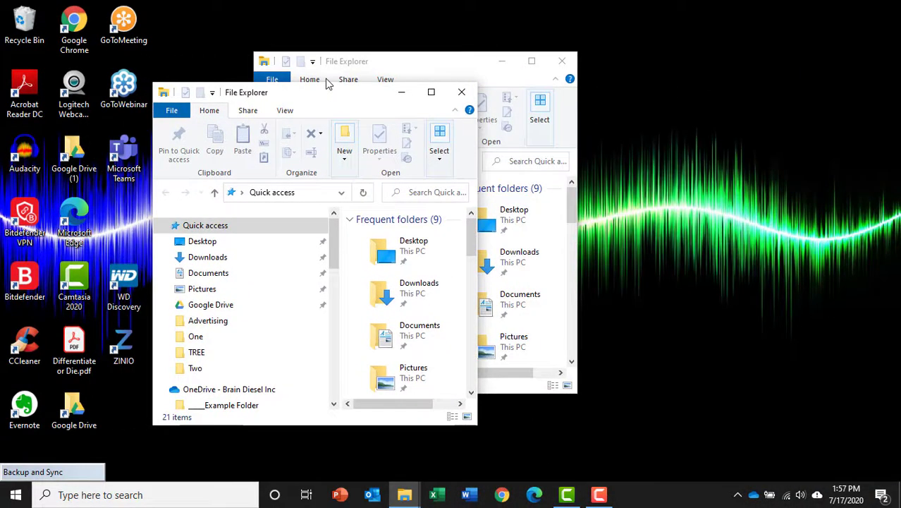
key("super+Left")
key("super+Left")
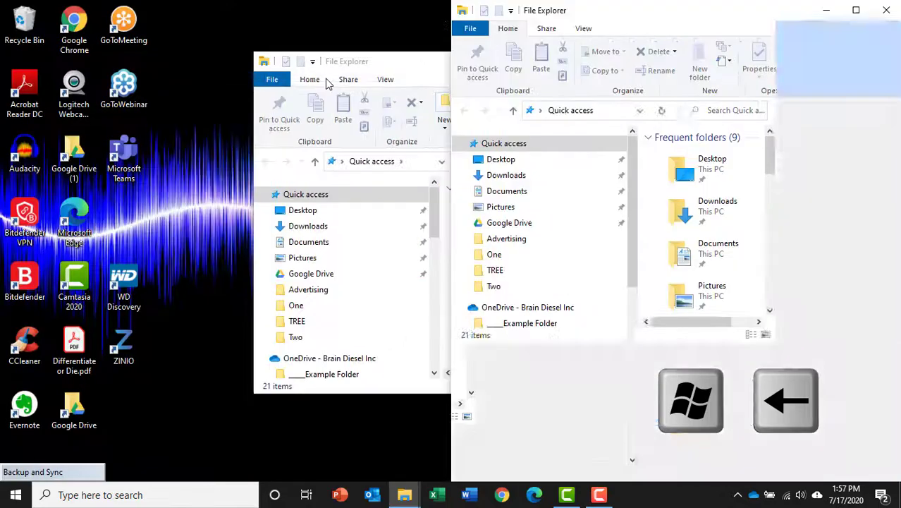
key("super+Right")
key("super+Right")
key("super+Right")
key("super+Right")
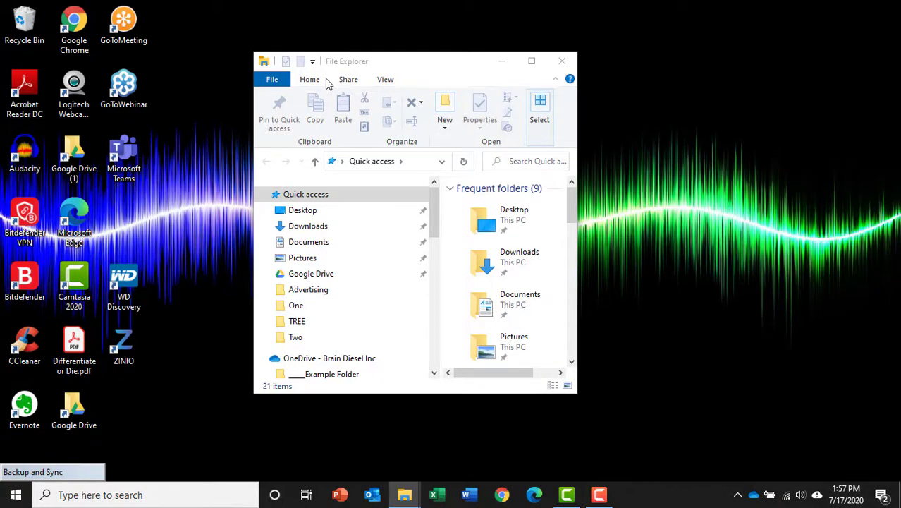
key("super+Right")
Snap the front File Explorer window to the left half of the screen.
key("super+Left")
key("super+Left")
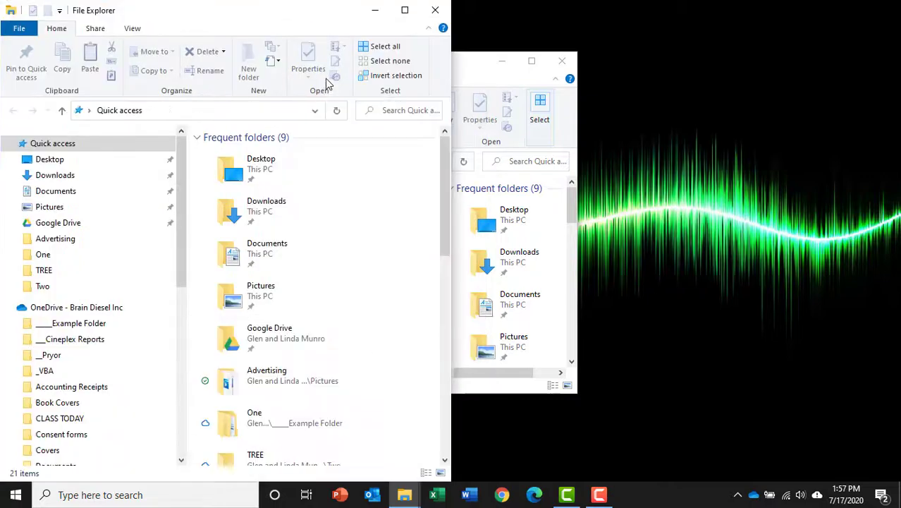
left_click(650, 189)
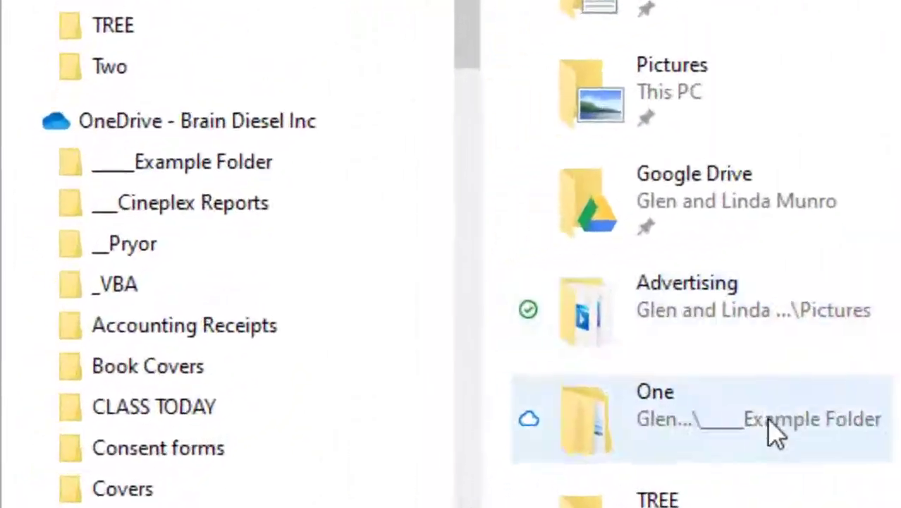
Open the _____Example Folder under OneDrive - Brain Diesel Inc.
scroll(299, 423, "down", 3)
left_click(71, 324)
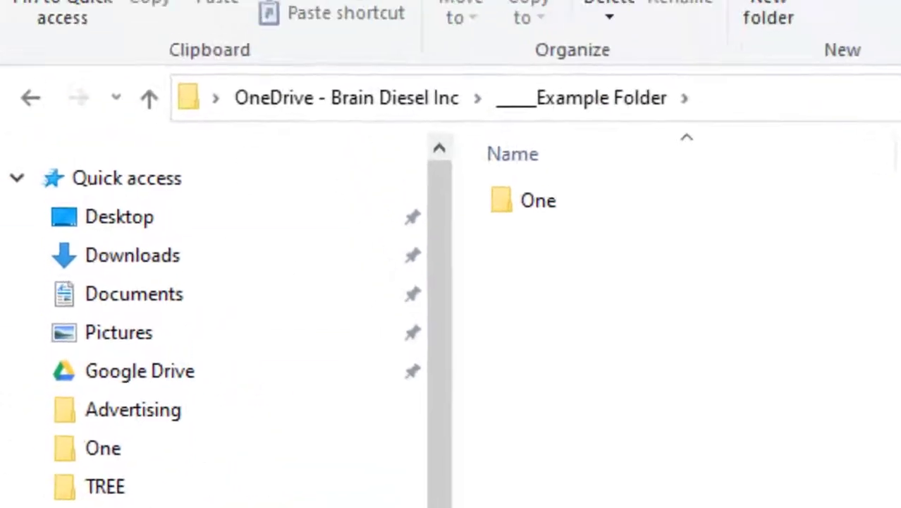
Pin the ___Cineplex Reports folder to Quick access and unpin it again.
right_click(213, 506)
left_click(416, 146)
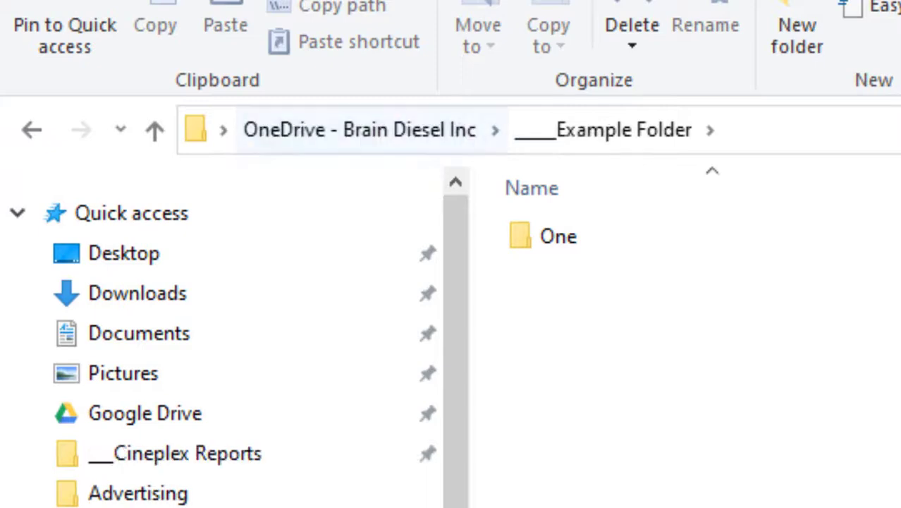
right_click(421, 452)
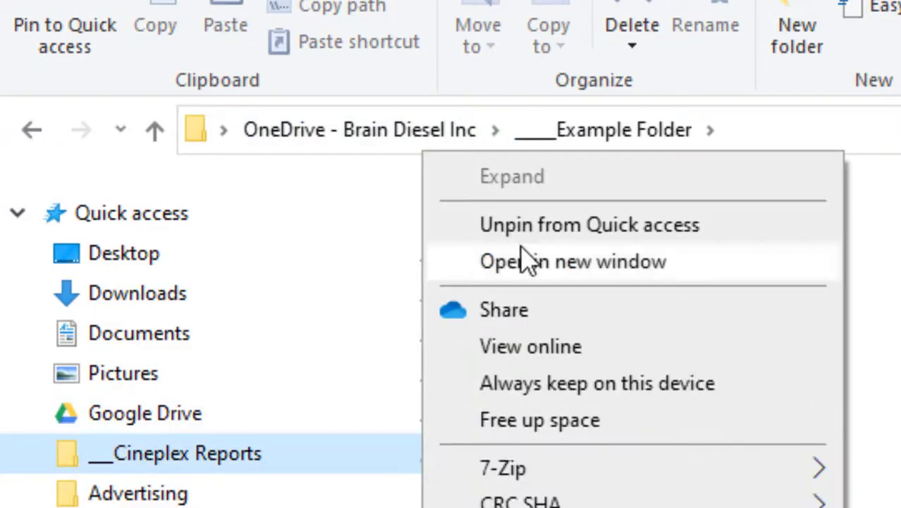
left_click(535, 233)
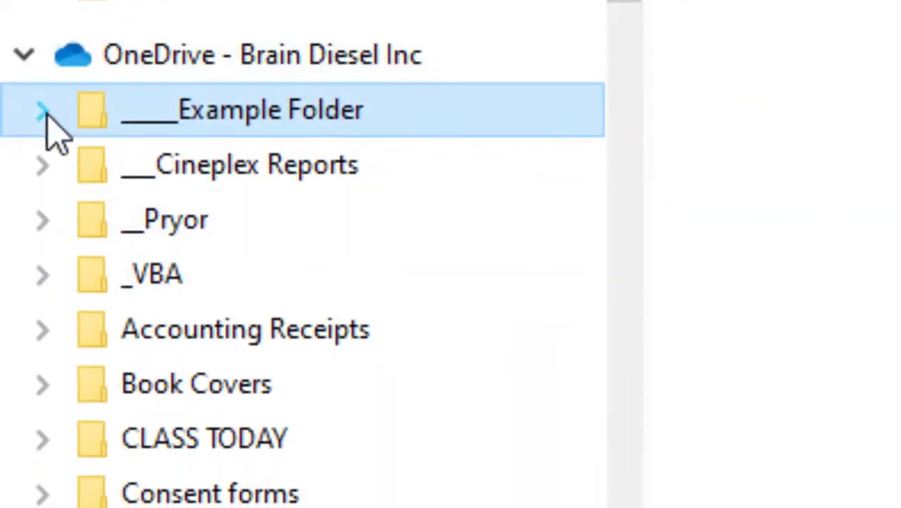
Expand _____Example Folder in the folder tree through its One and Two subfolders.
left_click(42, 110)
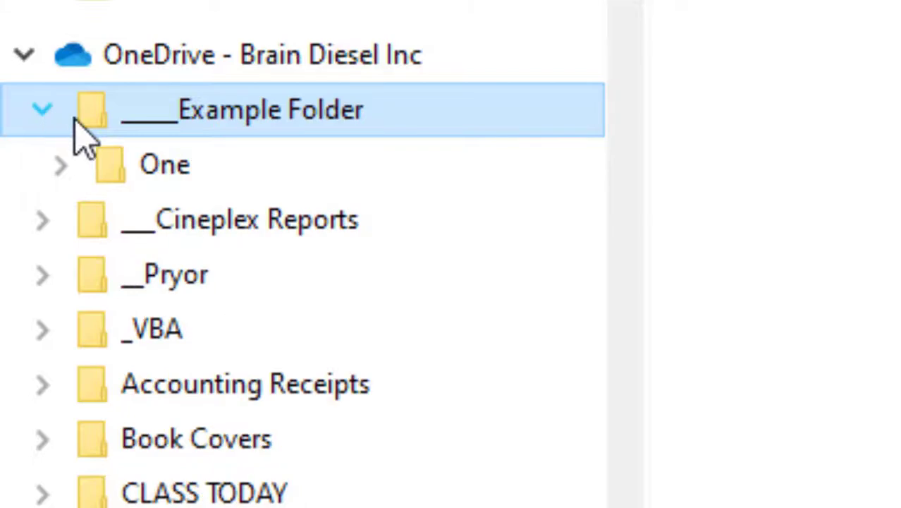
left_click(62, 167)
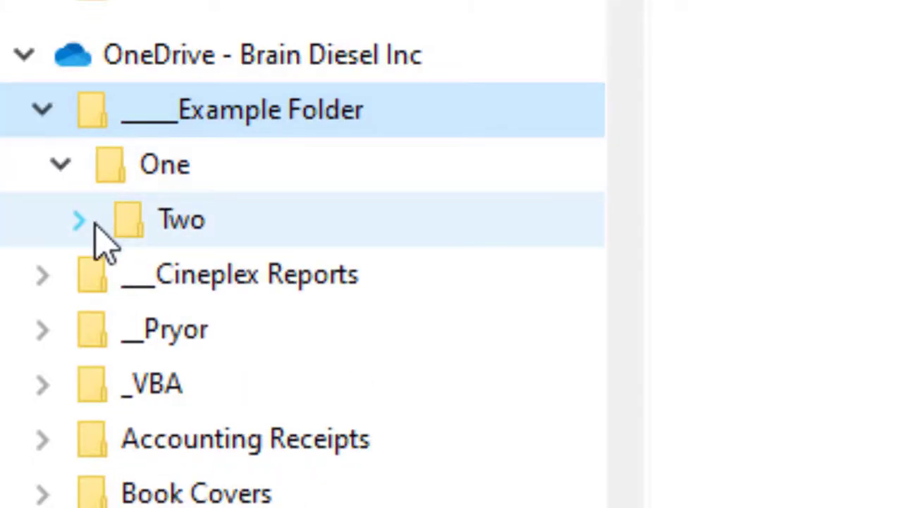
left_click(79, 221)
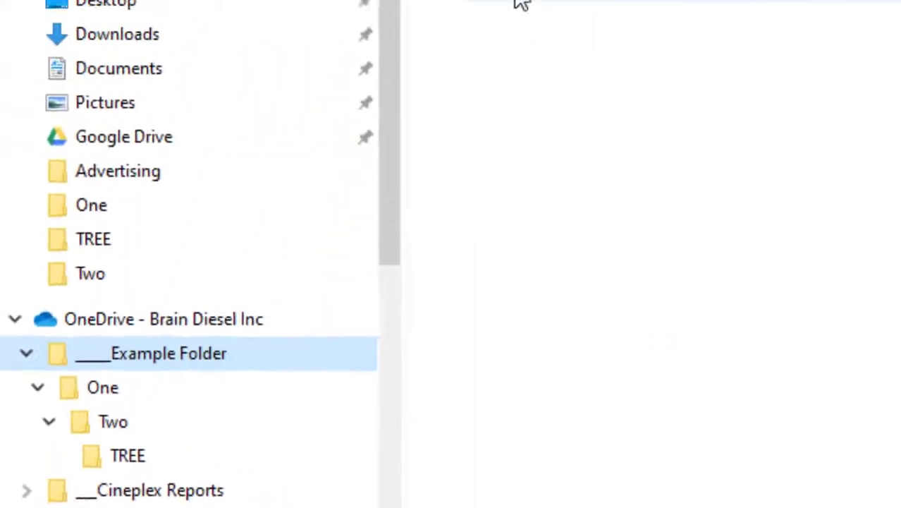
Open the One folder and the Two folder inside it.
double_click(431, 65)
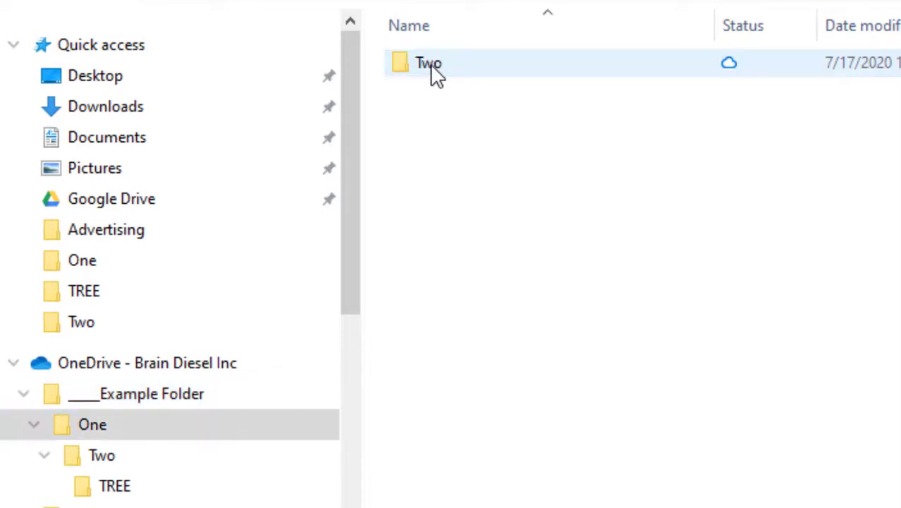
double_click(430, 65)
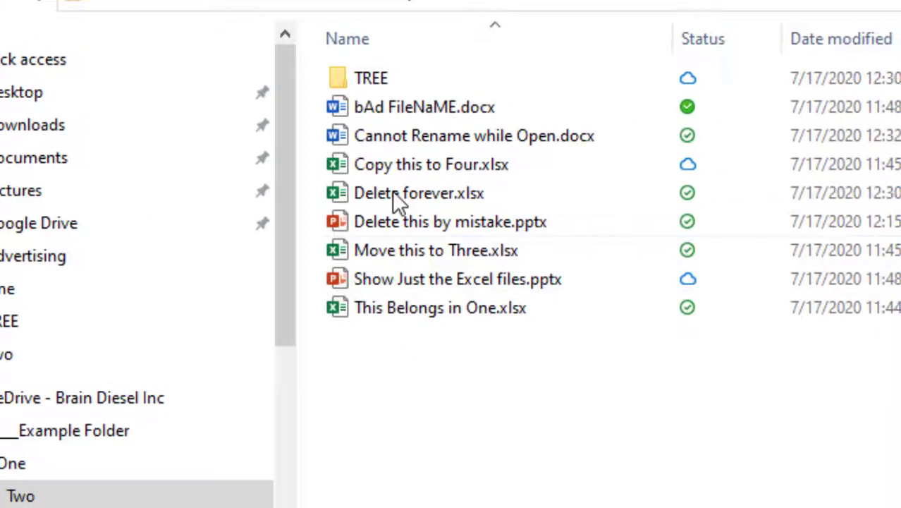
Rename the TREE folder as Three.
left_click(373, 80)
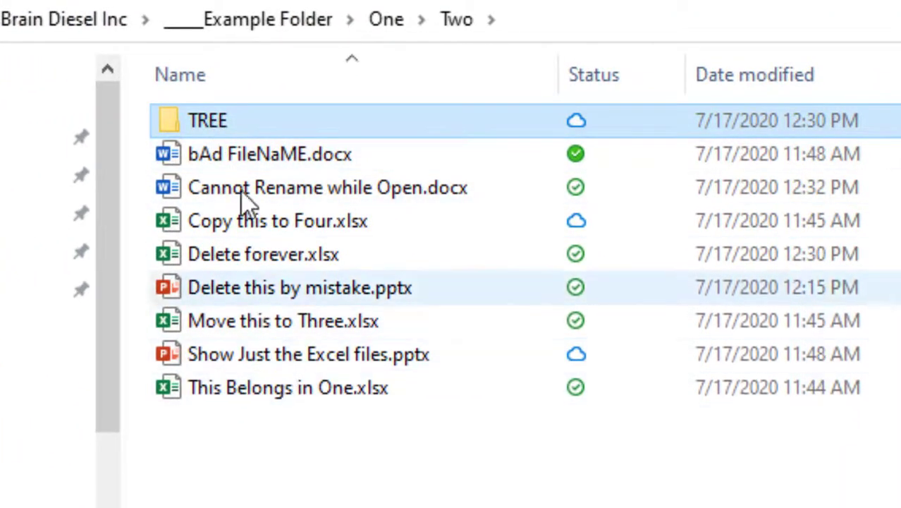
left_click(209, 125)
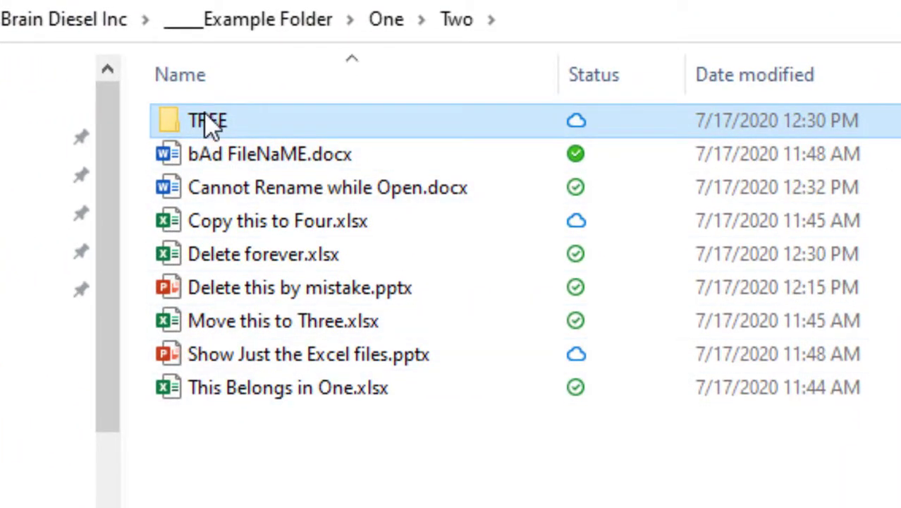
type("Three")
left_click(432, 413)
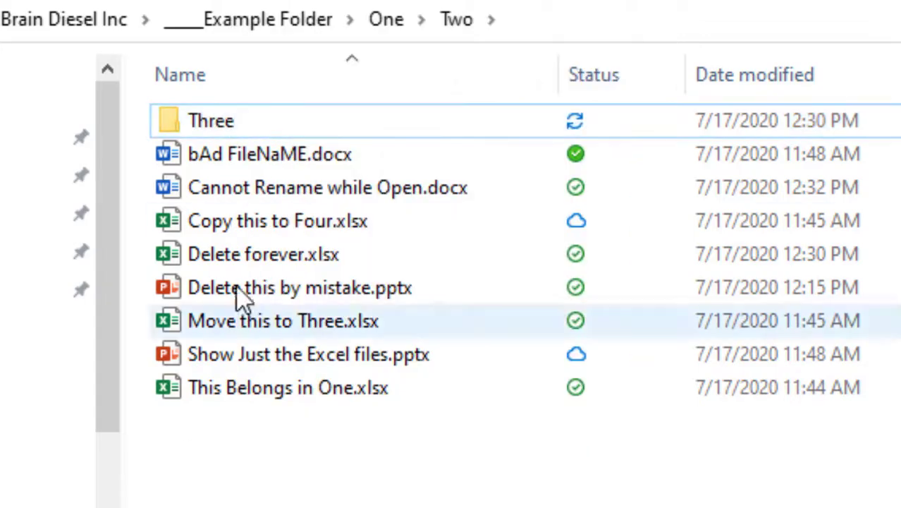
left_click(262, 158)
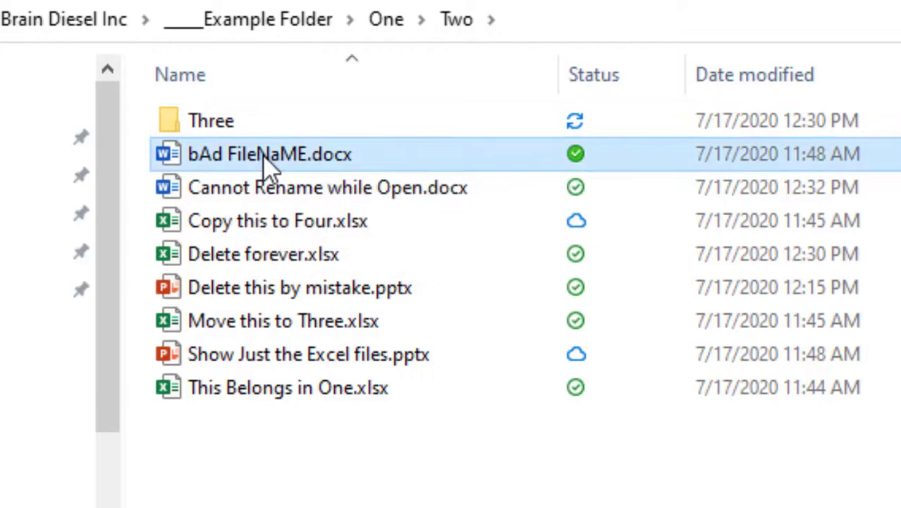
left_click(264, 154)
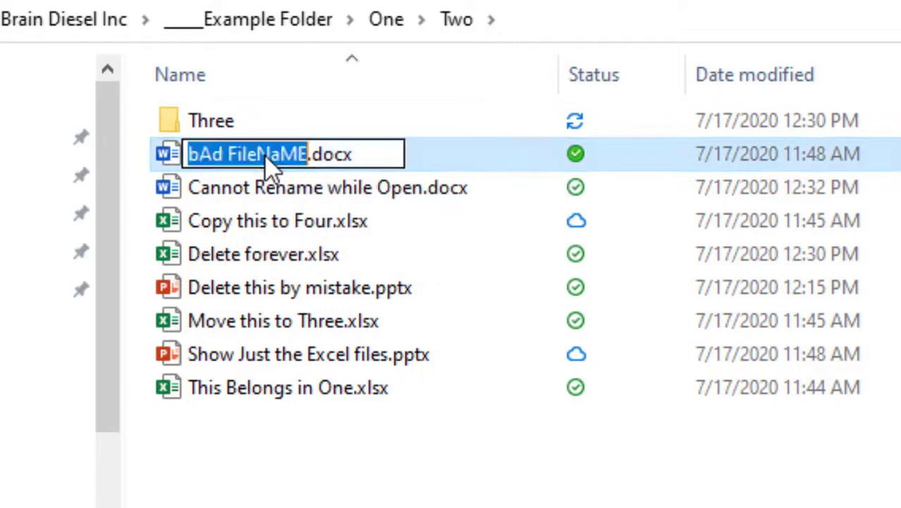
key("Escape")
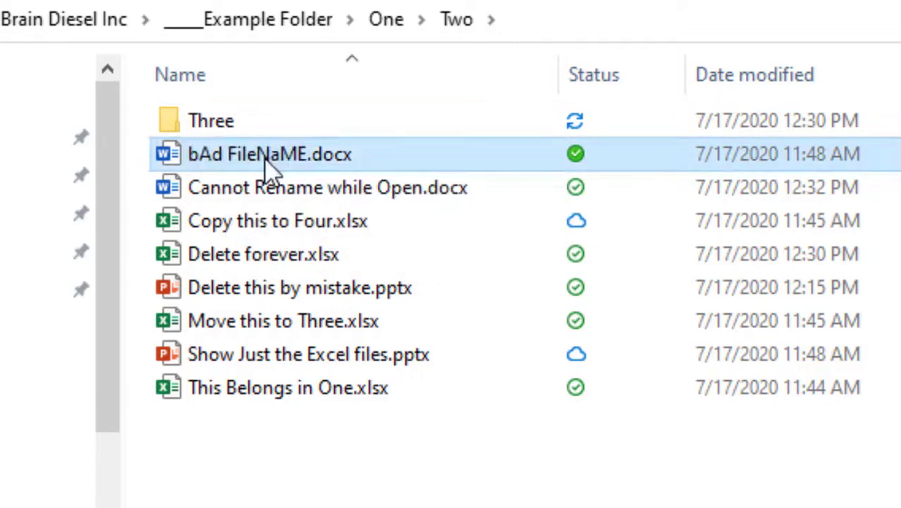
Rename the Word document bAd FileNaME.docx as Good Filename.docx.
right_click(266, 158)
left_click(364, 385)
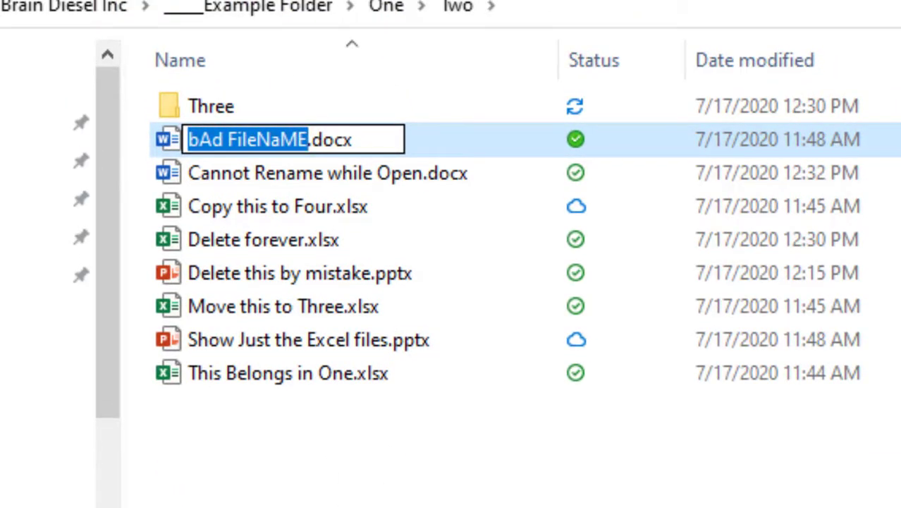
type("Good ")
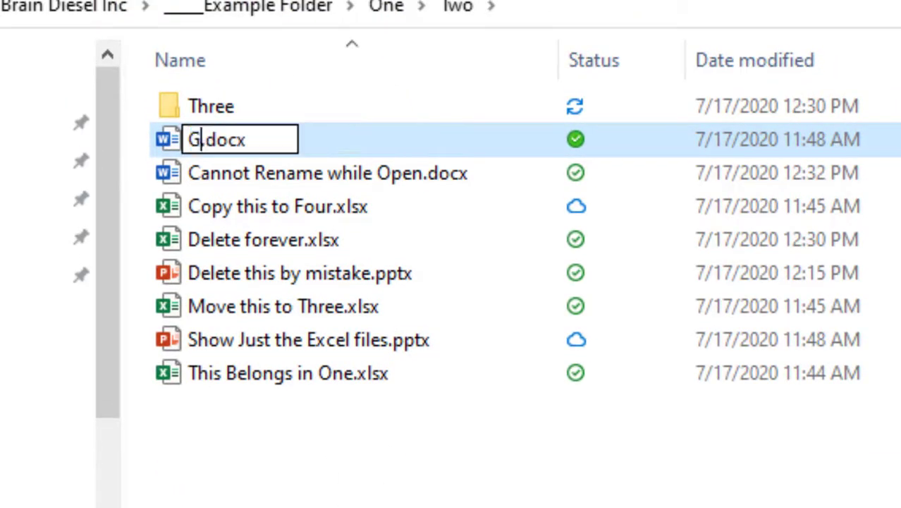
type("Filename")
key("BackSpace")
type("me")
key("Return")
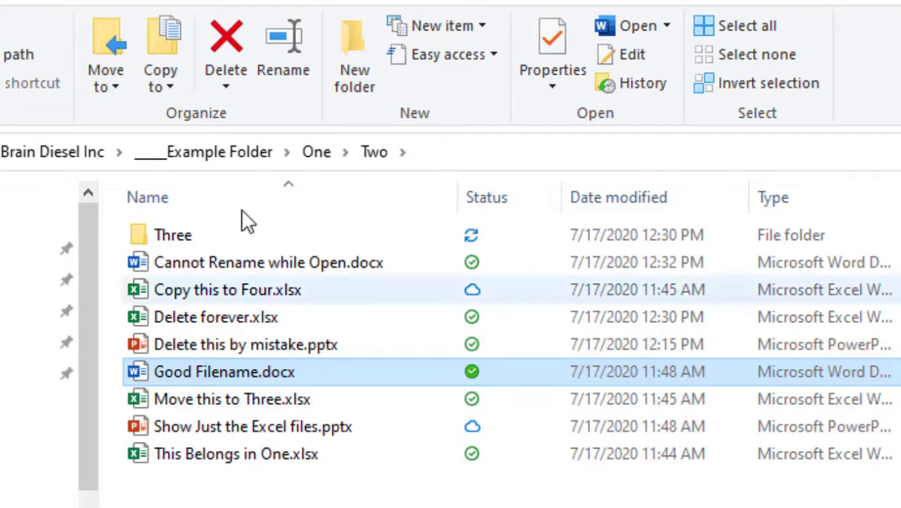
Create a folder named Four inside the Two folder and move it into the Three folder.
left_click(355, 63)
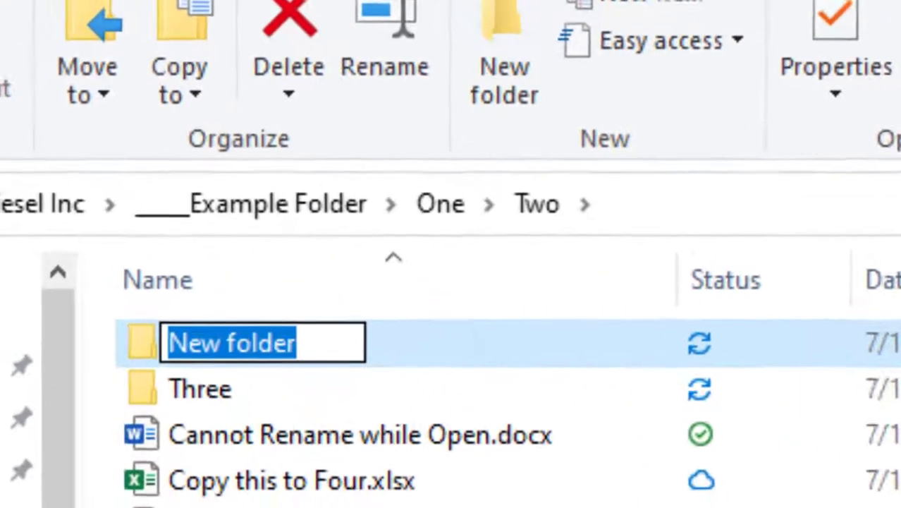
type("Four")
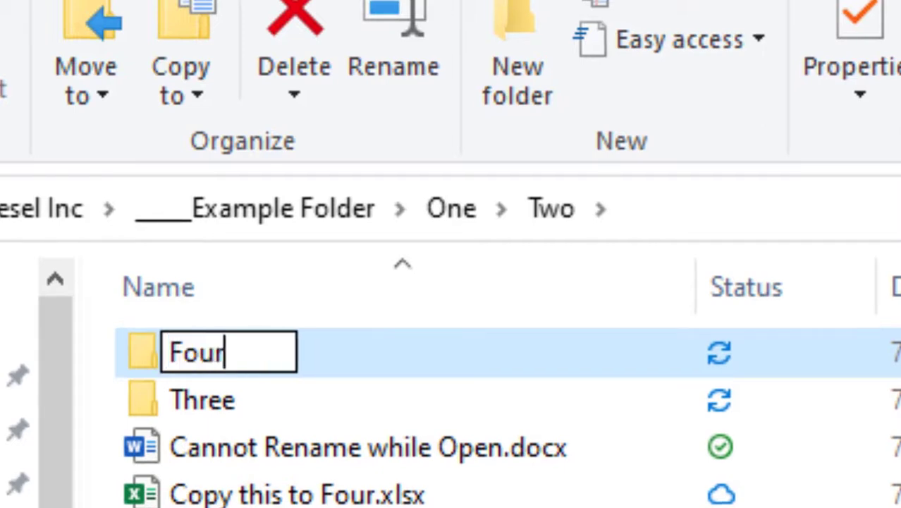
key("Return")
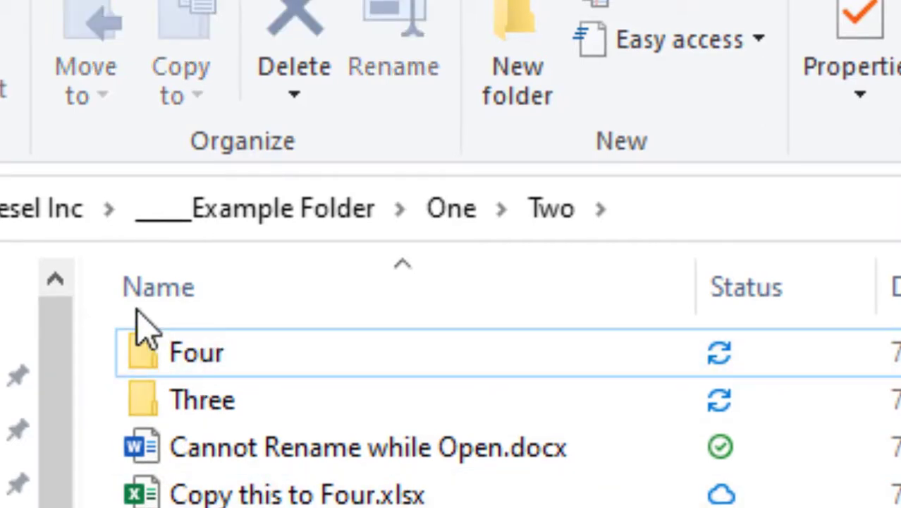
left_click_drag(143, 343, 230, 413)
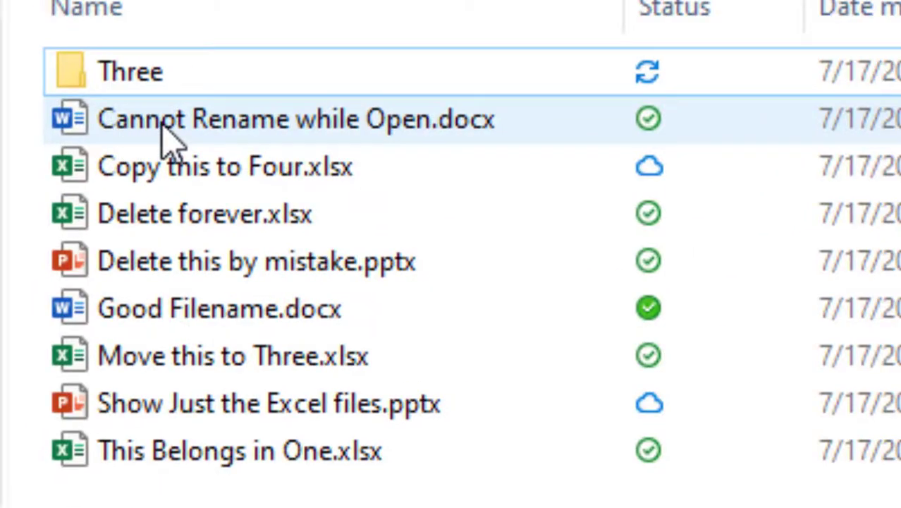
Open the Word document Cannot Rename while Open.docx and try to rename it as New name.docx while it is open.
left_click(162, 129)
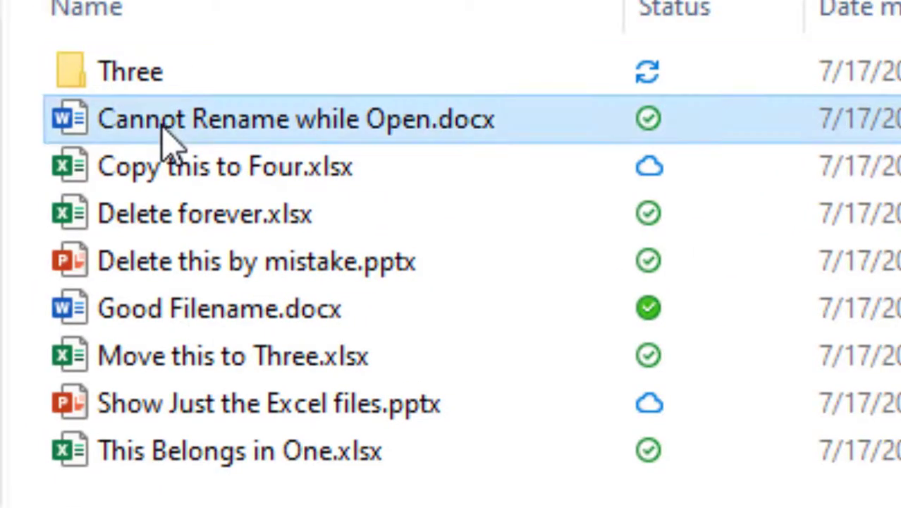
double_click(164, 130)
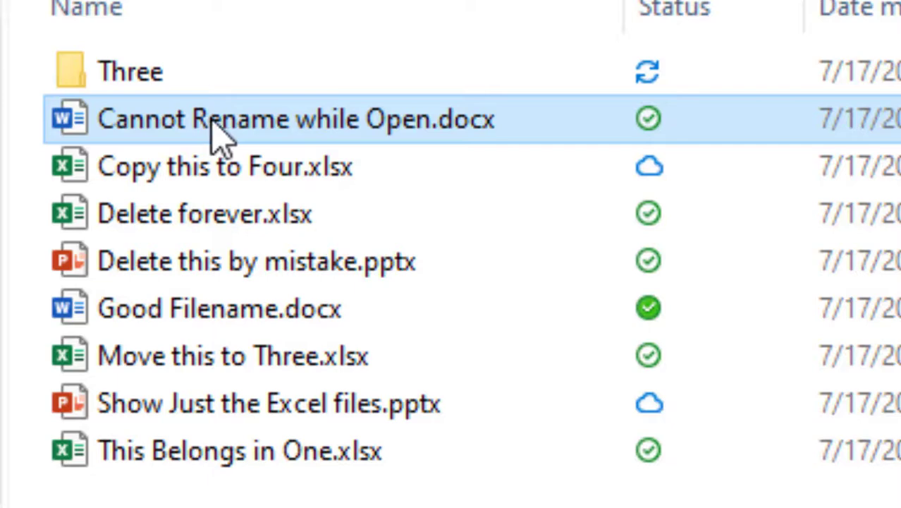
key("F2")
type("New name.docx")
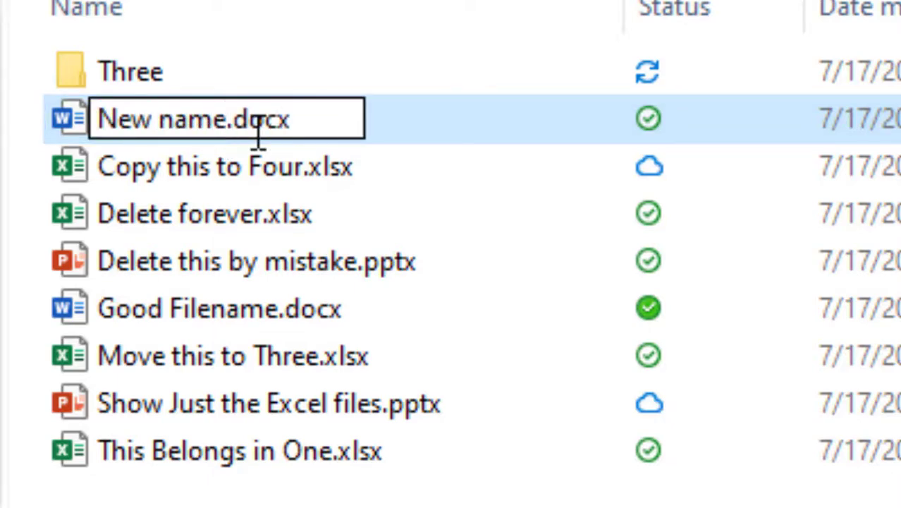
key("Return")
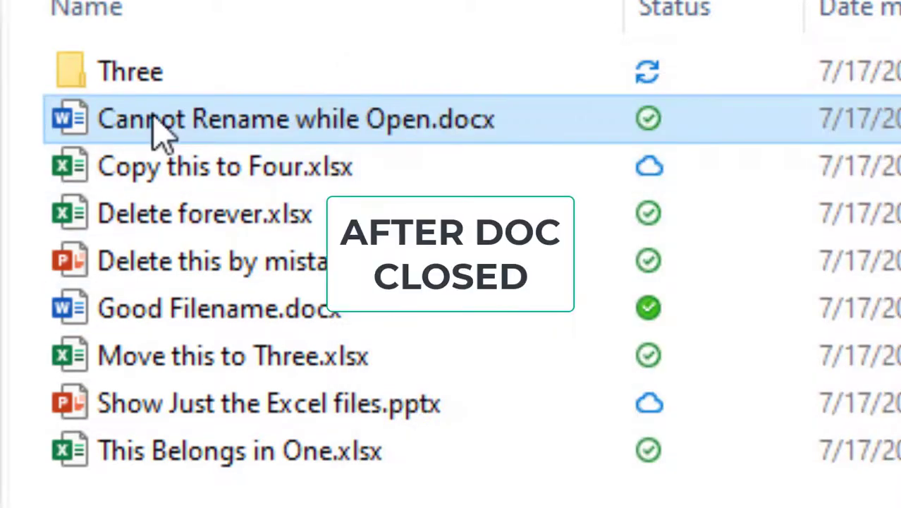
Rename the closed Word document Cannot Rename while Open.docx as Renamed.docx.
left_click(163, 121)
type("Renamed")
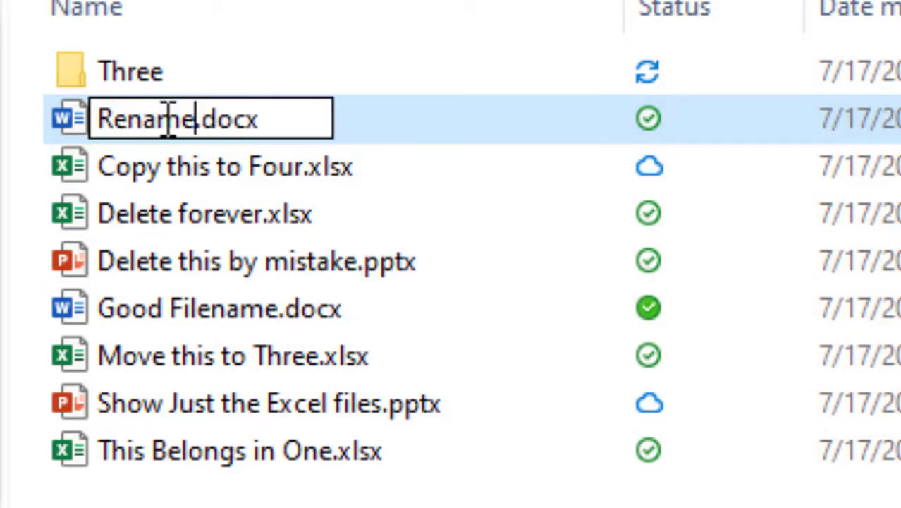
key("Return")
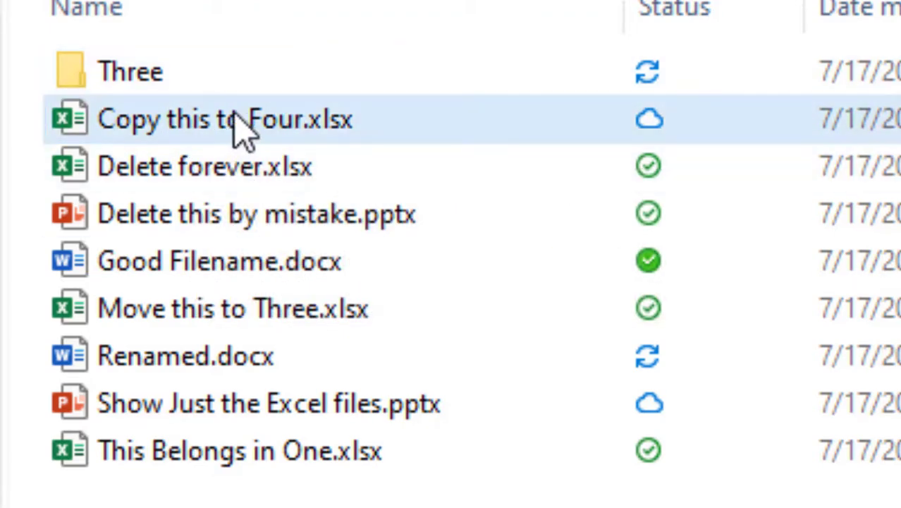
Copy the workbook Copy this to Four.xlsx and paste it into the Four folder.
left_click(240, 126)
key("ctrl+c")
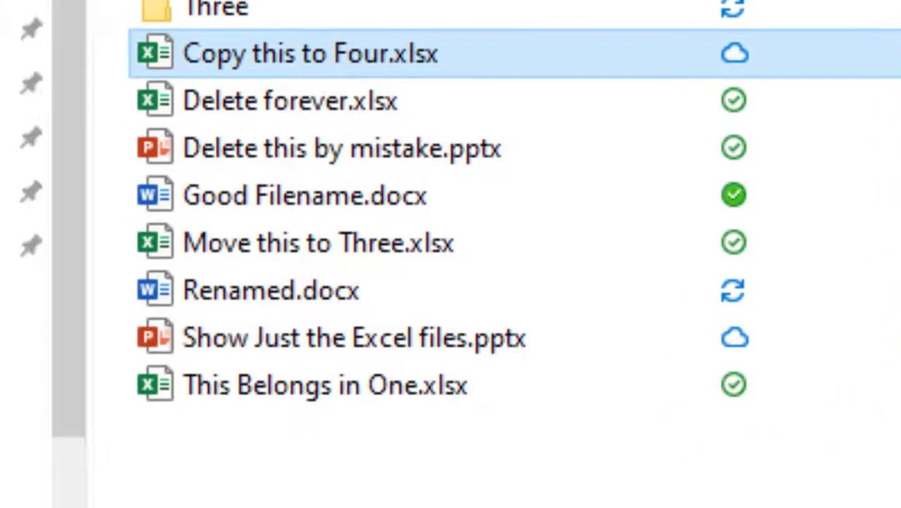
left_click(265, 356)
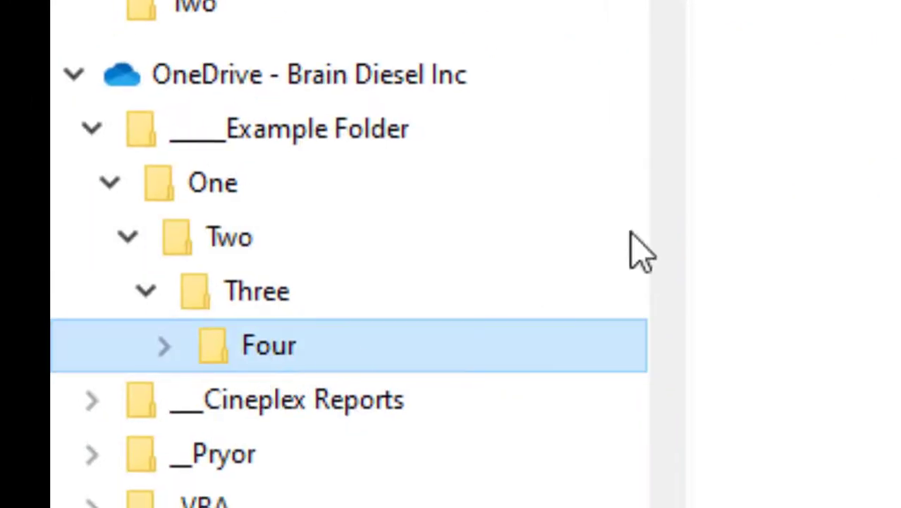
key("ctrl+v")
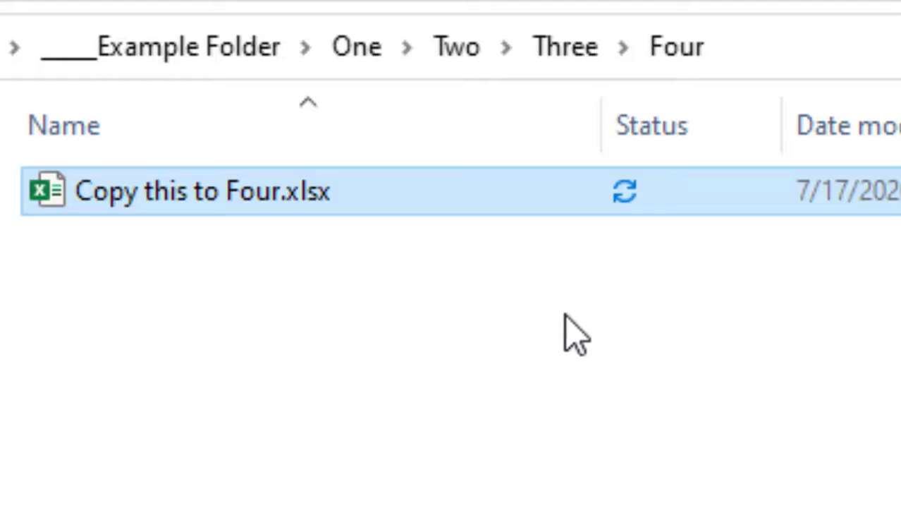
Copy Copy this to Four.xlsx from the Two folder directly onto the Four folder, view Four, and return to Two.
left_click(460, 62)
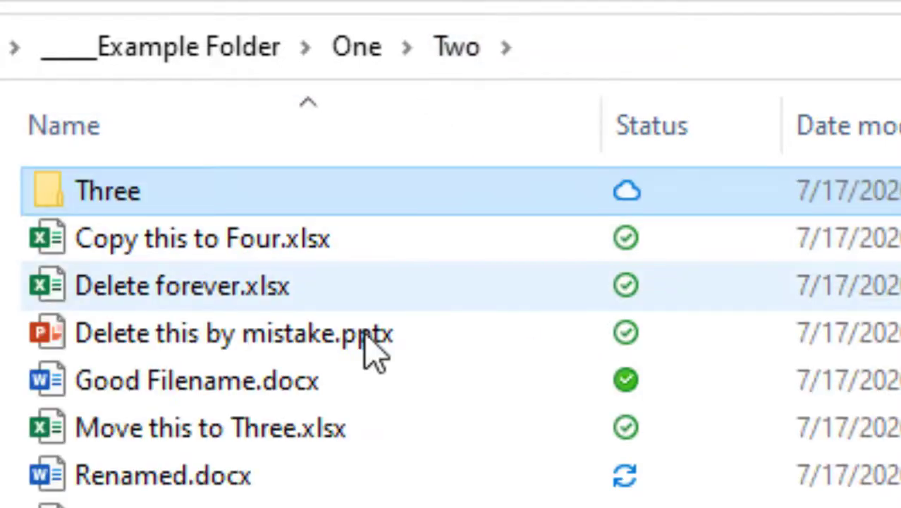
left_click(211, 254)
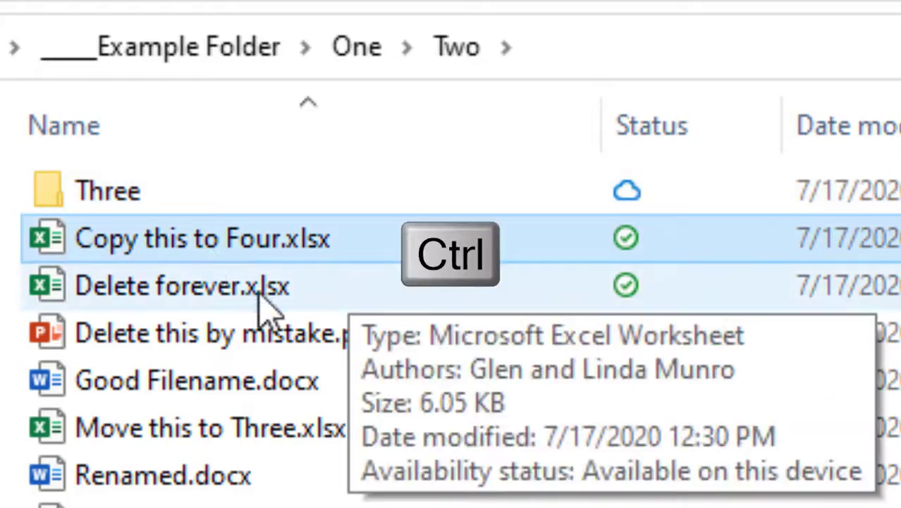
left_click_drag(240, 252, 91, 505)
left_click_drag(208, 505, 302, 362)
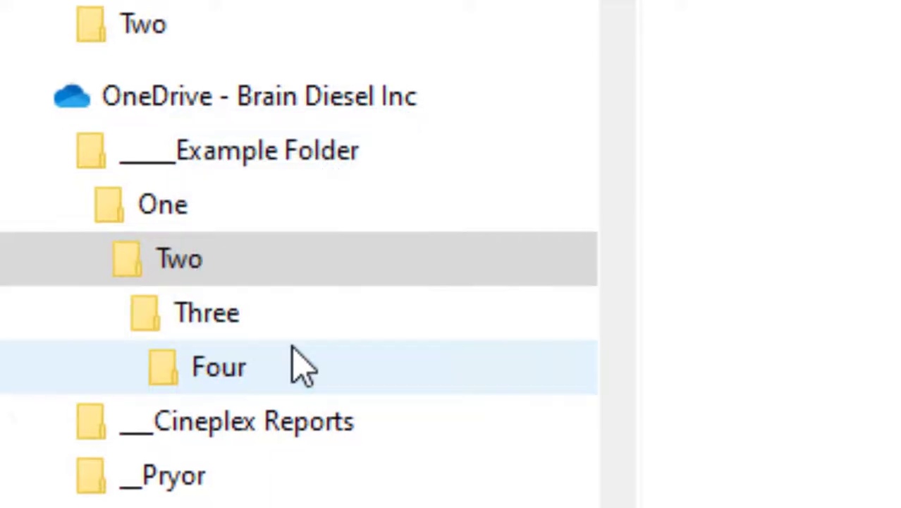
left_click(302, 362)
key("alt+Left")
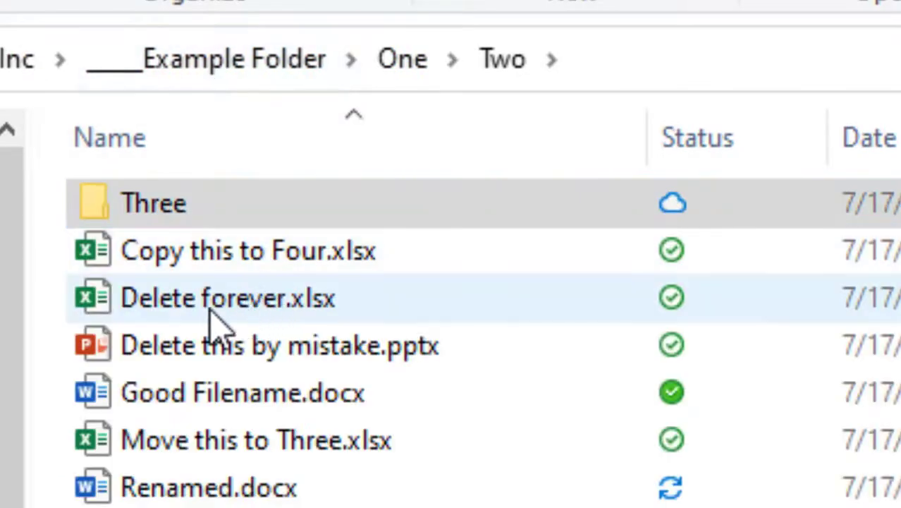
Delete the presentation Delete this by mistake.pptx and restore it from the Recycle Bin.
left_click(223, 355)
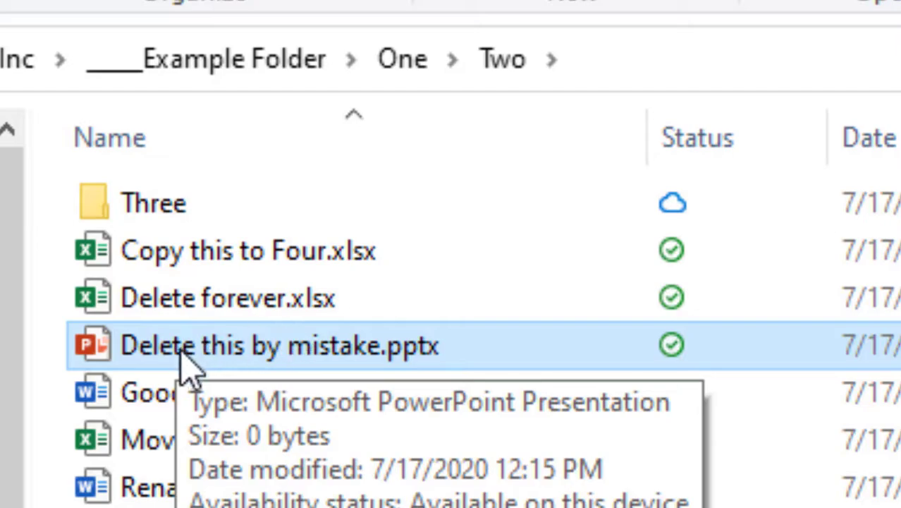
key("Delete")
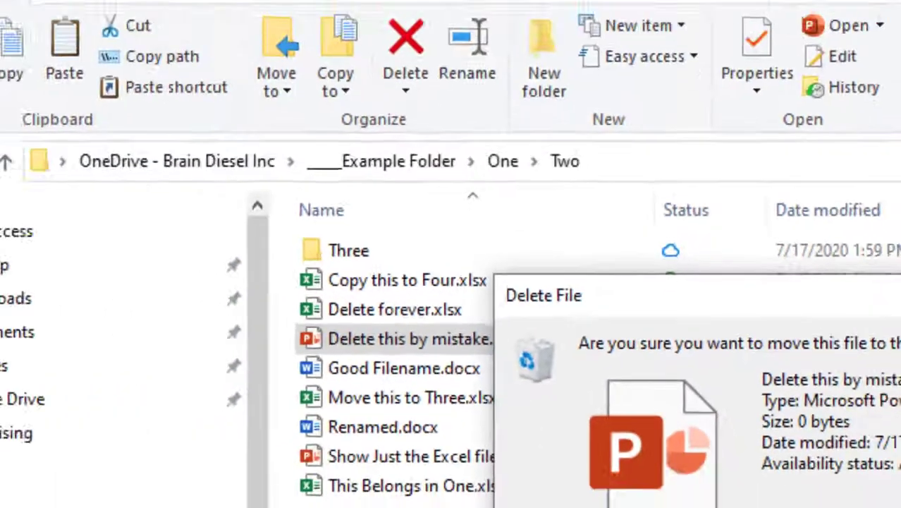
key("Return")
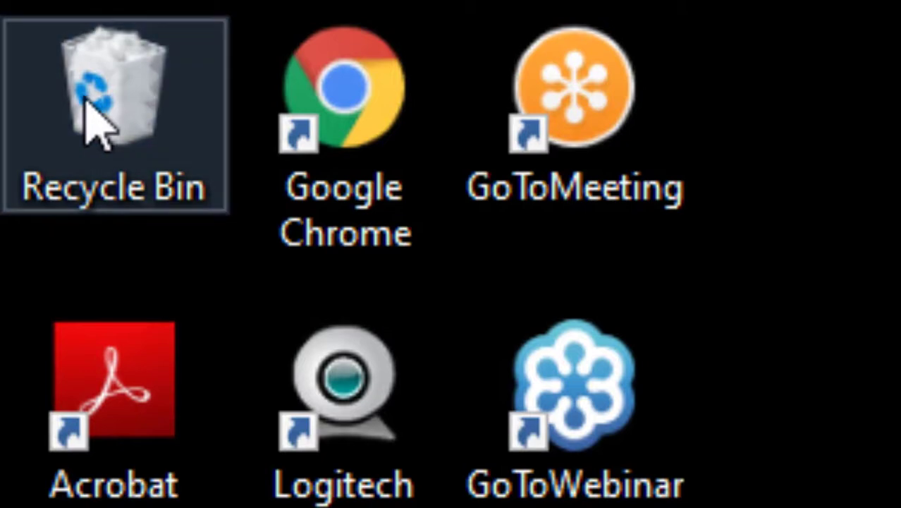
double_click(89, 104)
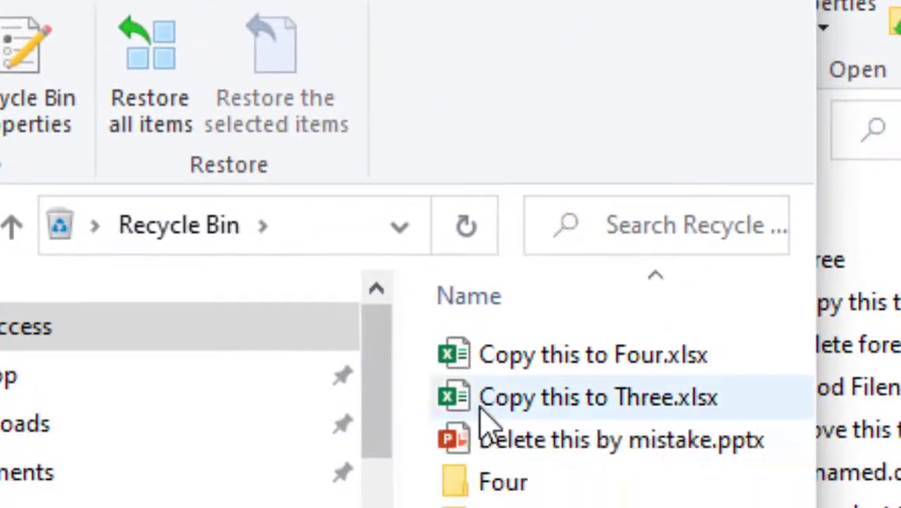
left_click(557, 439)
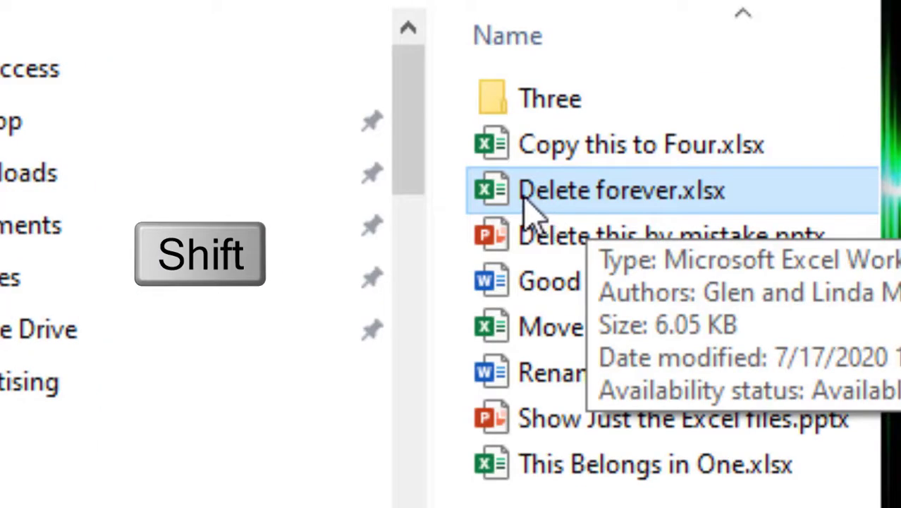
Permanently delete Delete forever.xlsx from the Two folder, bypassing the Recycle Bin.
key("shift+Delete")
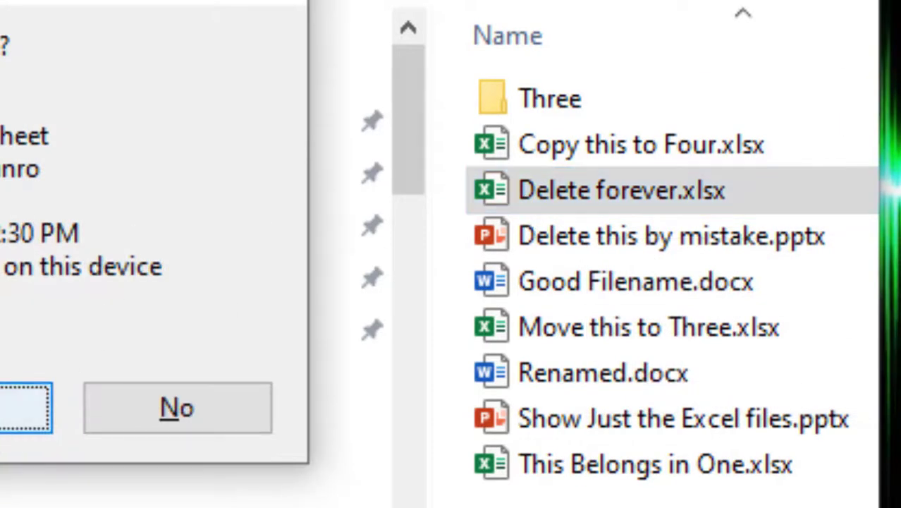
left_click(25, 408)
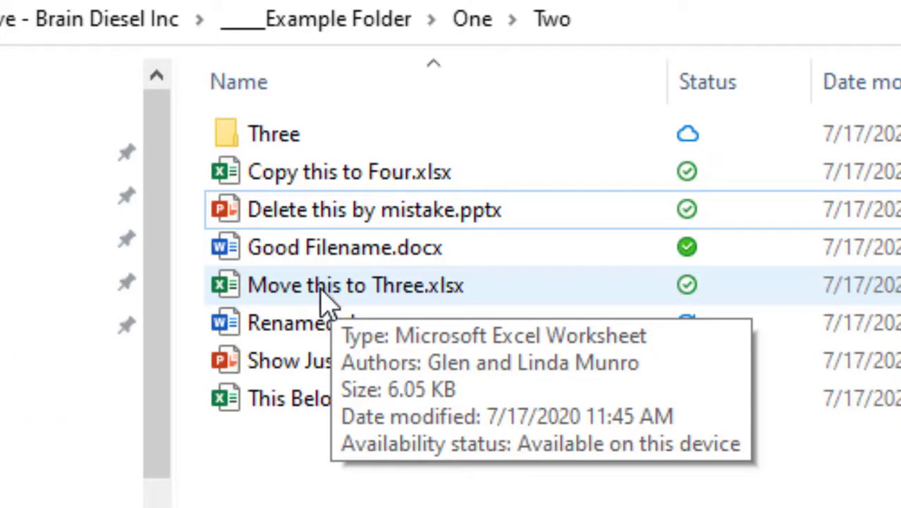
Move Move this to Three.xlsx into the Three folder and This Belongs in One.xlsx into the One folder.
left_click_drag(326, 300, 304, 154)
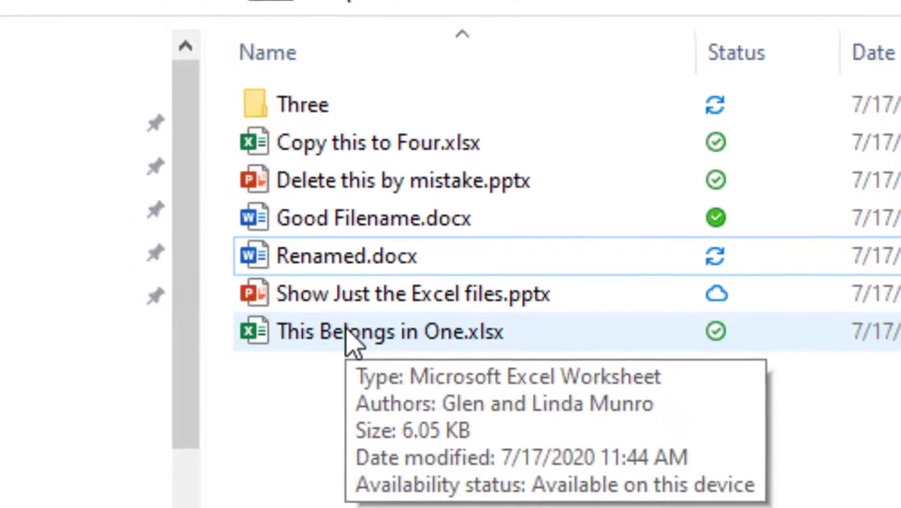
left_click_drag(328, 363, 159, 301)
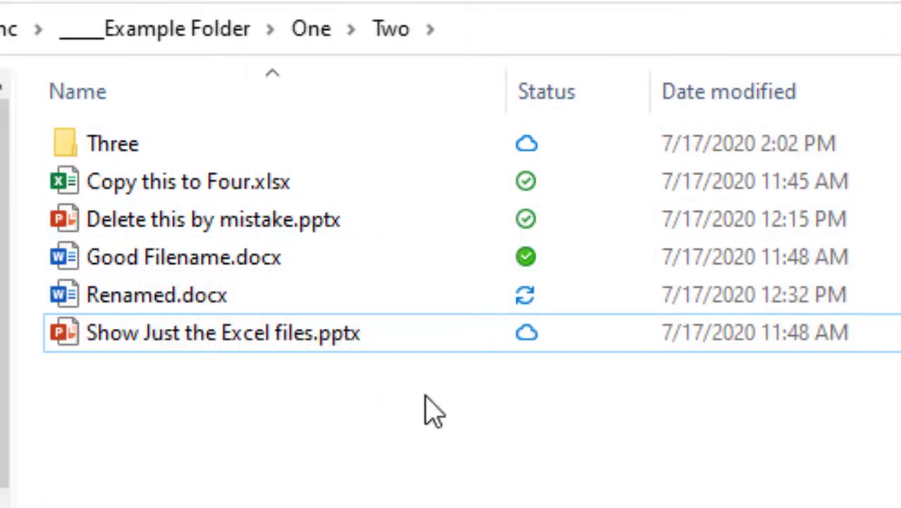
Filter the Two folder by type for Excel worksheets and PowerPoint presentations in turn, and clear the filter.
left_click(574, 110)
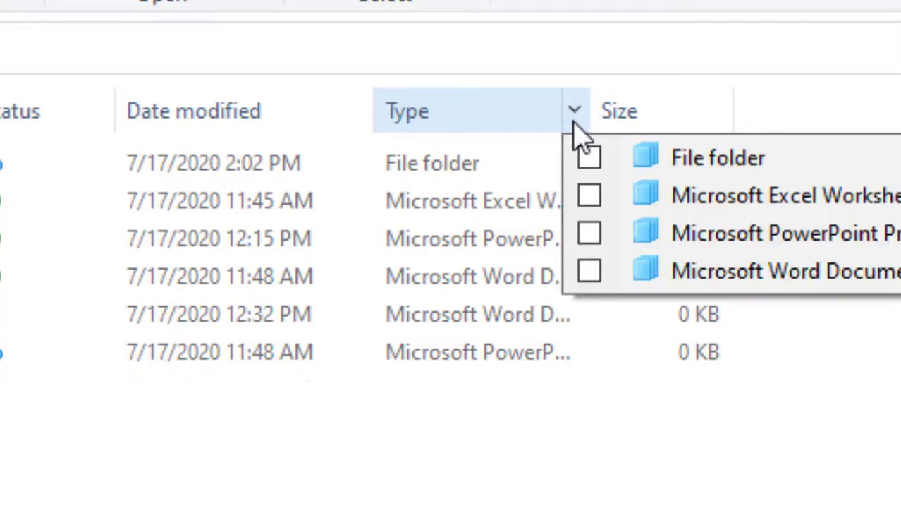
left_click(588, 196)
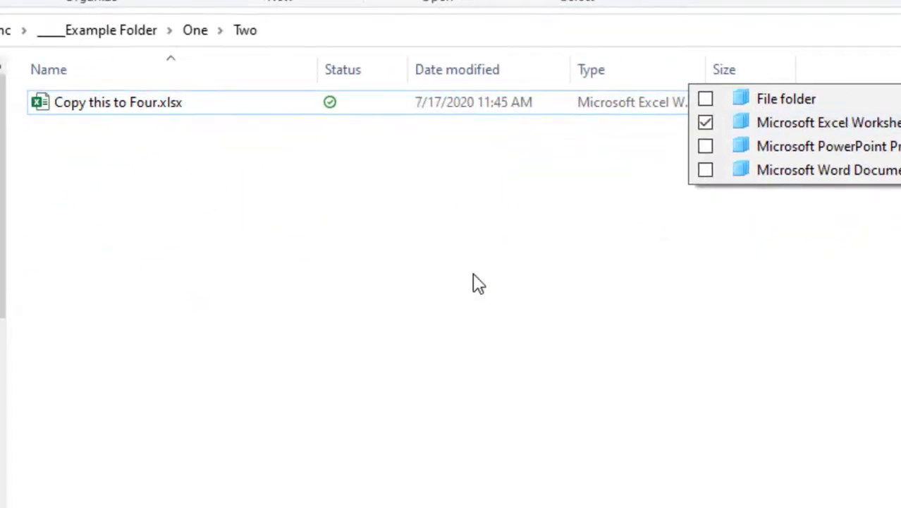
left_click(705, 147)
left_click(707, 127)
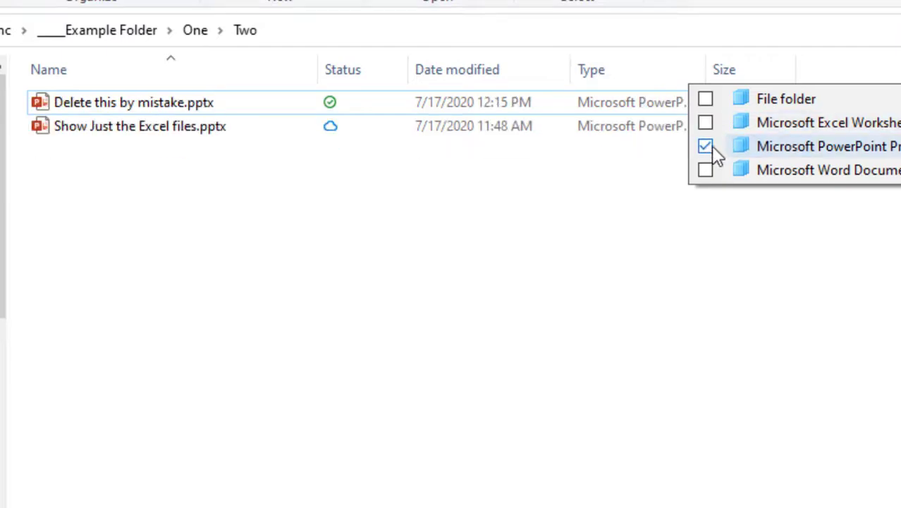
left_click(705, 151)
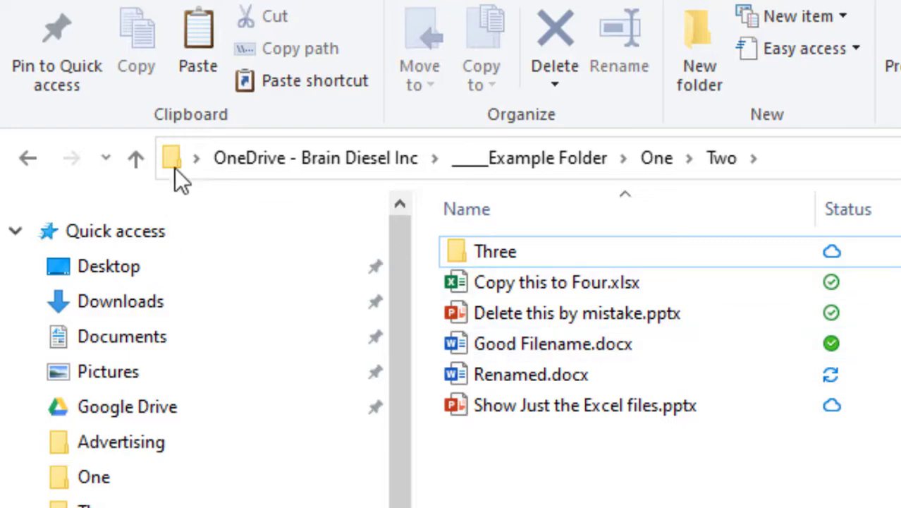
Open the Four folder and go up one parent at a time to ____Example Folder, and repeat the climb from Four.
left_click(92, 507)
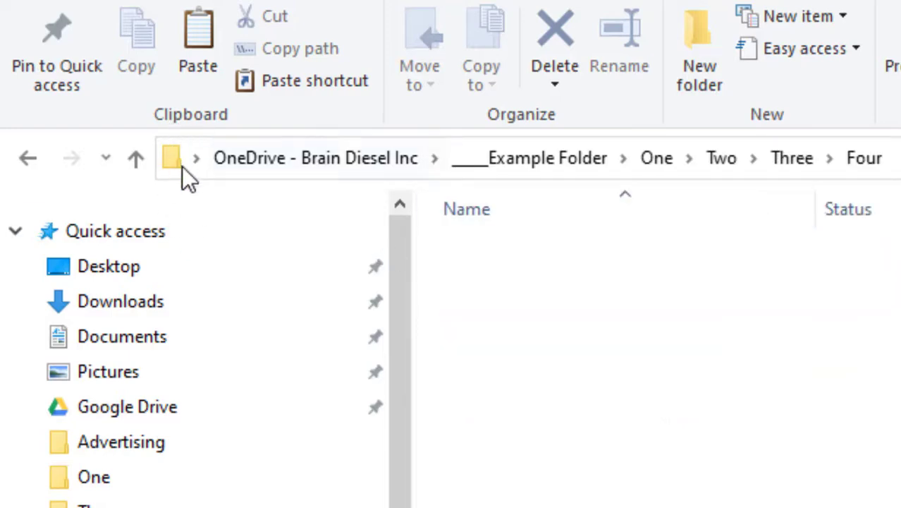
left_click(136, 159)
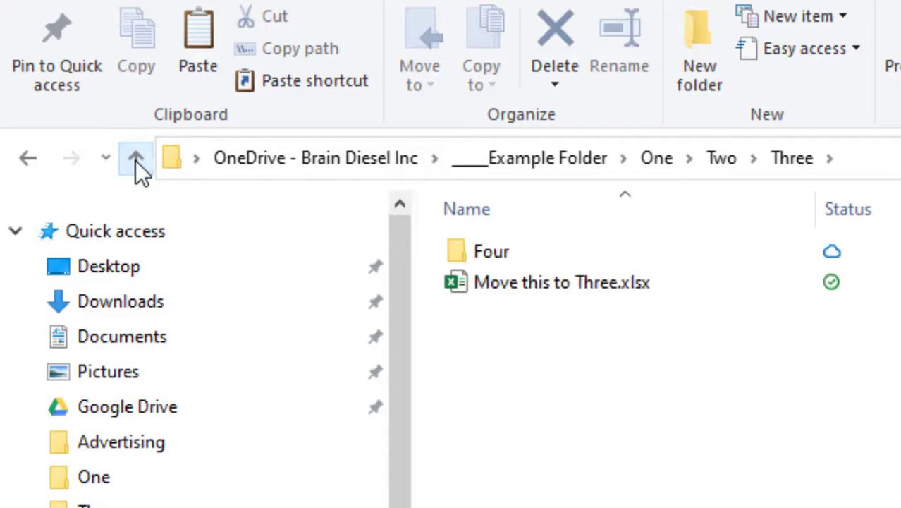
left_click(135, 159)
left_click(135, 159)
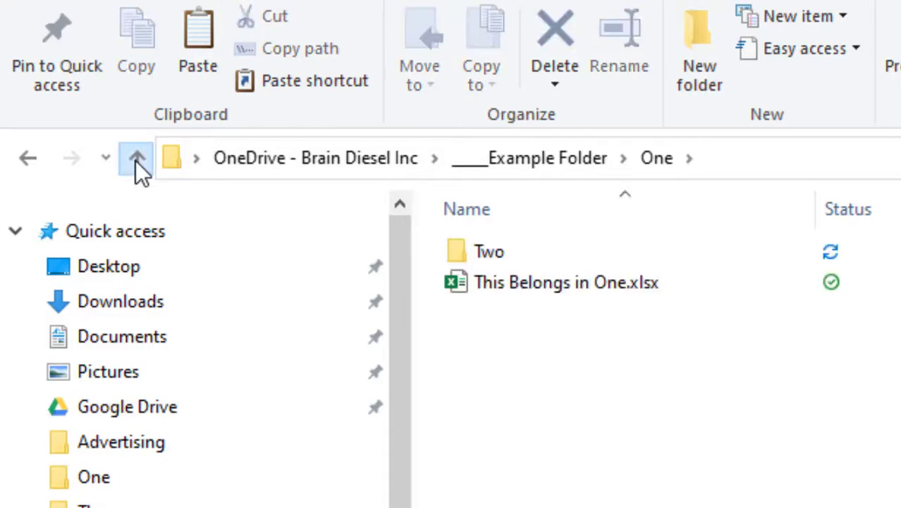
left_click(136, 159)
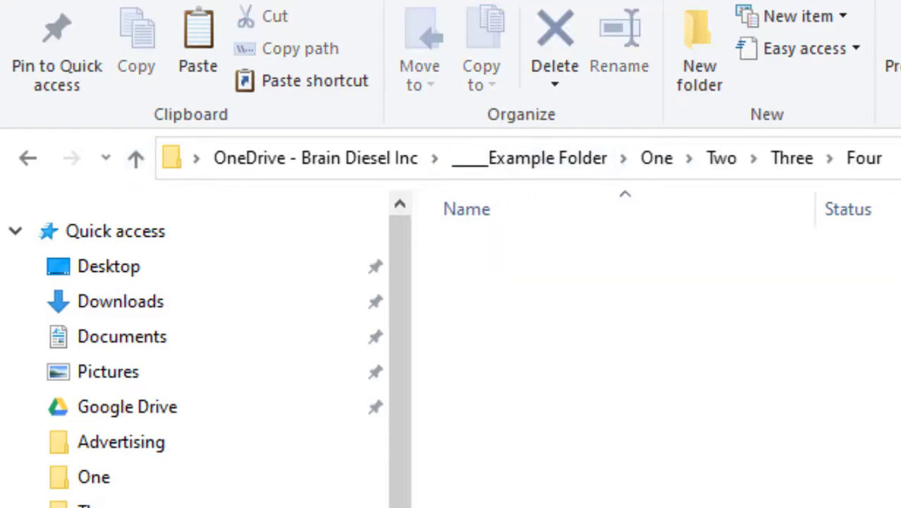
key("alt+Up")
key("alt+Up")
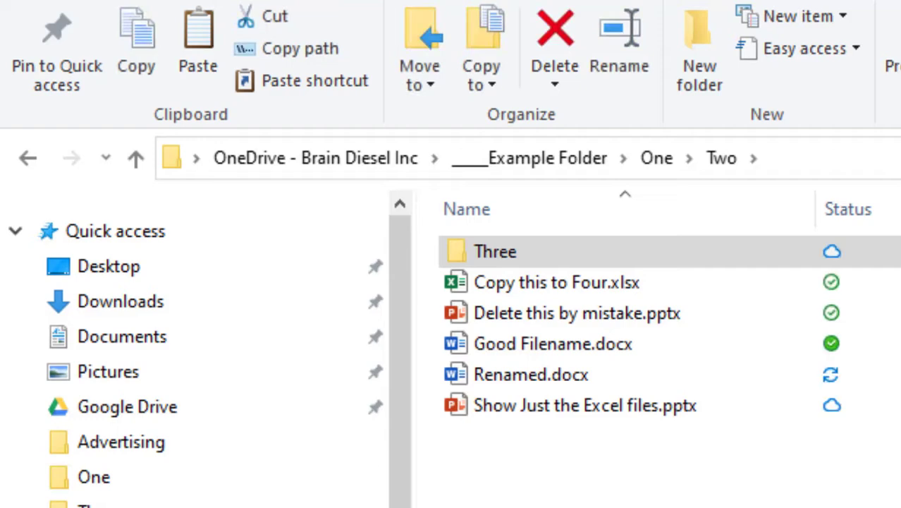
Step back and forward through the visited folders between ____Example Folder and Four.
left_click(28, 158)
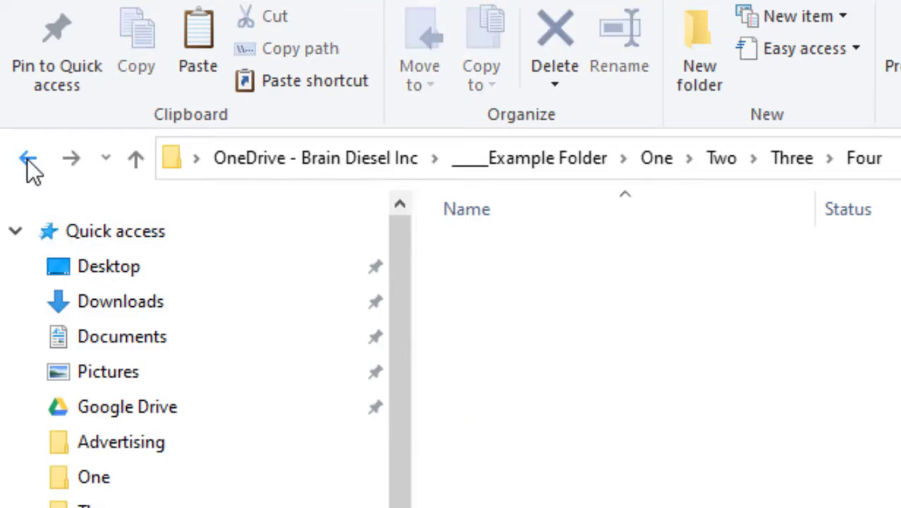
left_click(29, 159)
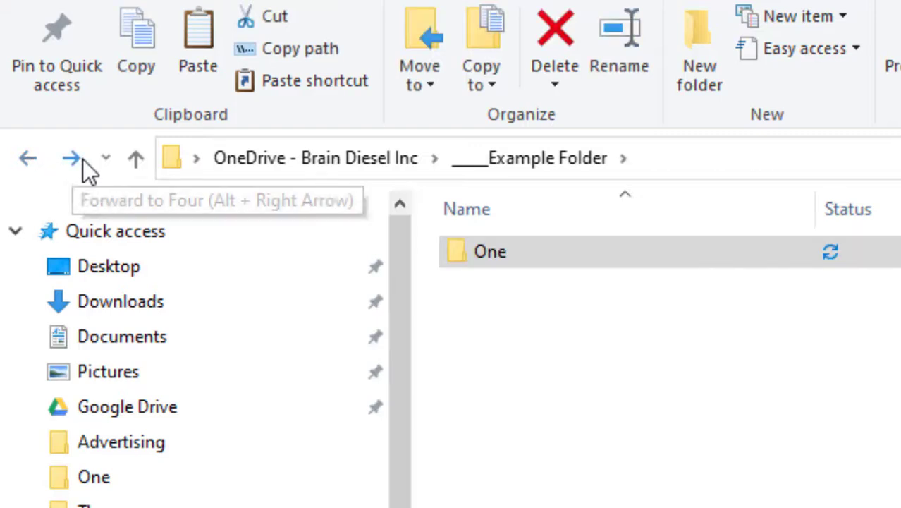
left_click(73, 159)
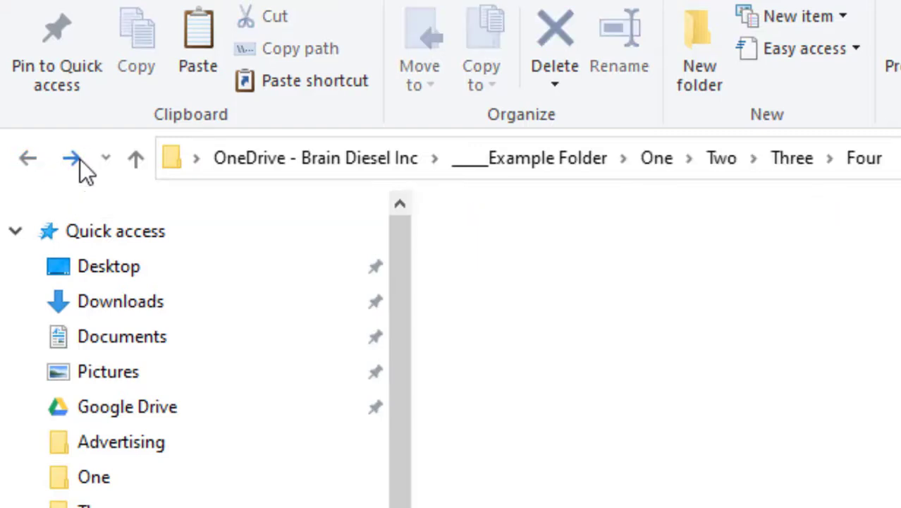
left_click(76, 158)
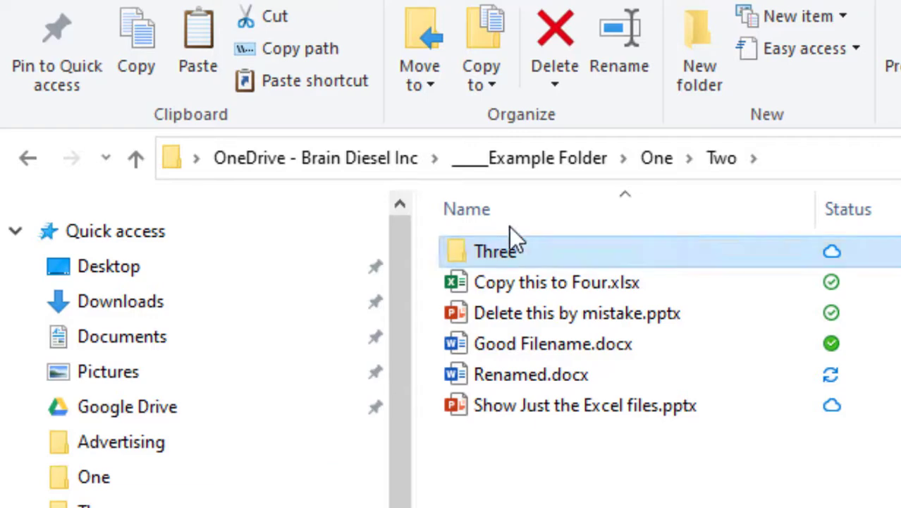
Jump to the sibling folder ___Cineplex Reports, and go back through ____Example Folder and One to the Two folder.
left_click(436, 158)
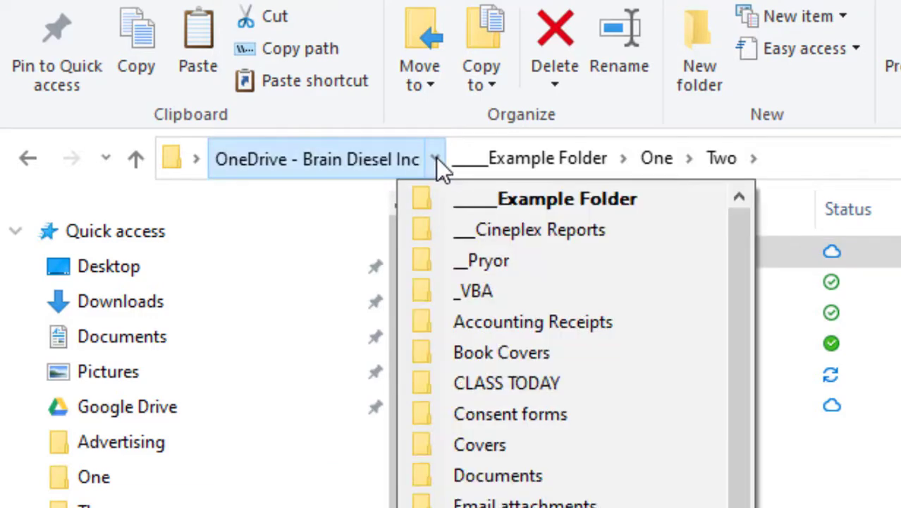
left_click(545, 230)
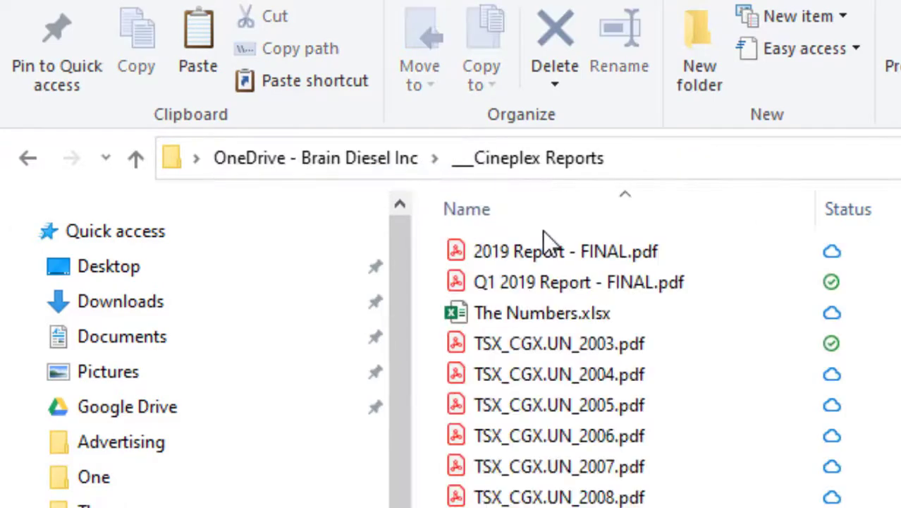
left_click(435, 160)
left_click(528, 199)
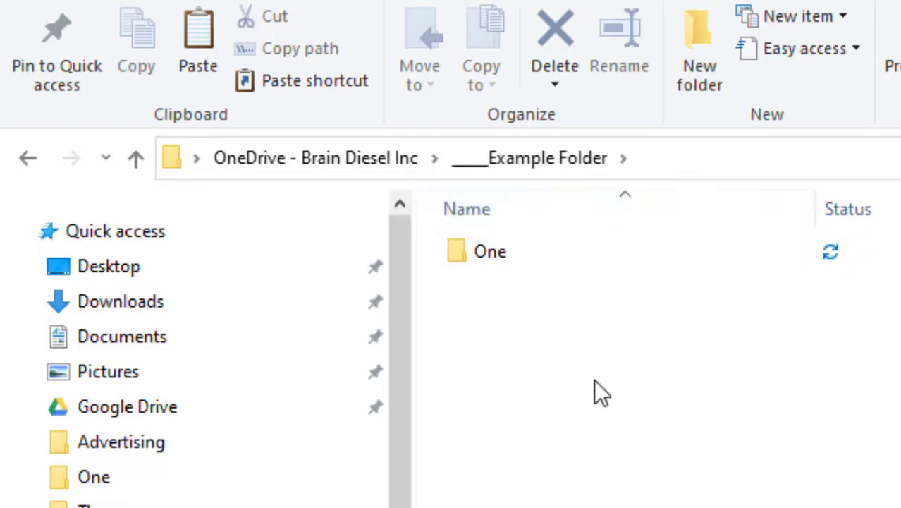
double_click(460, 251)
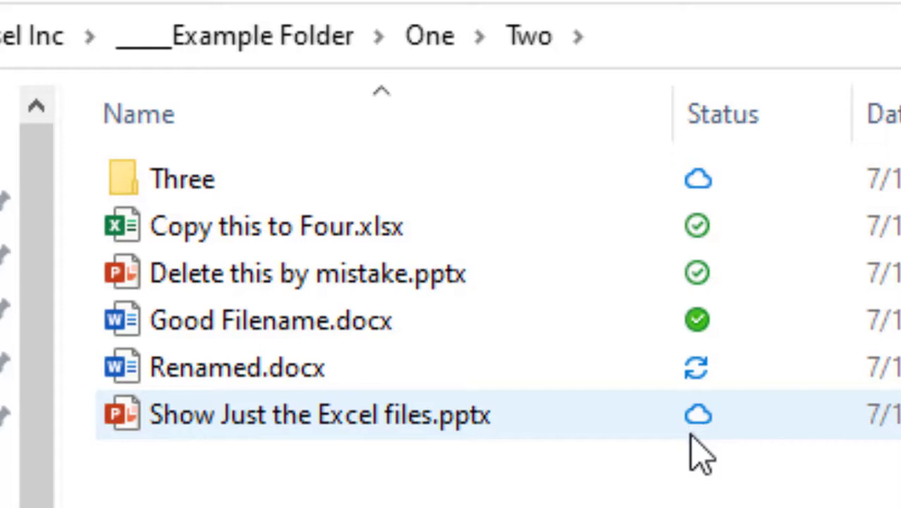
Set Delete this by mistake.pptx to always stay on this device, and open Good Filename.docx from the Two folder.
left_click(662, 368)
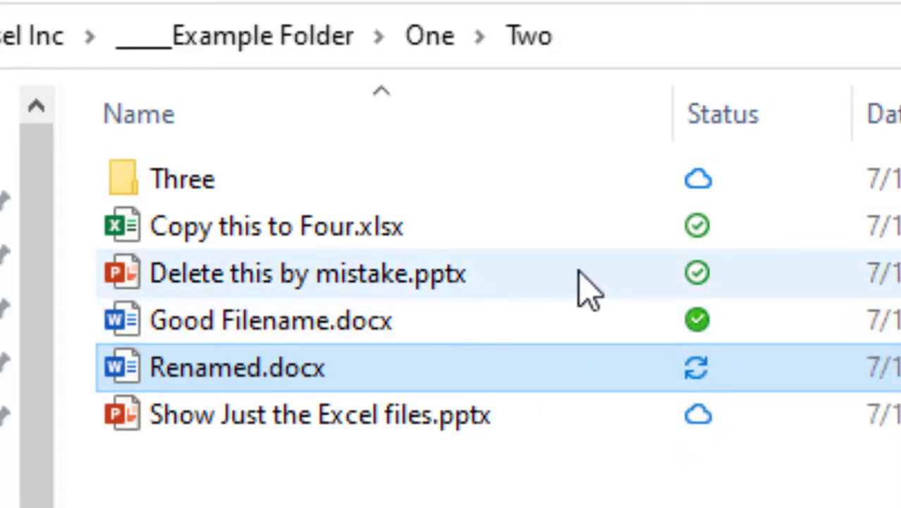
left_click(341, 282)
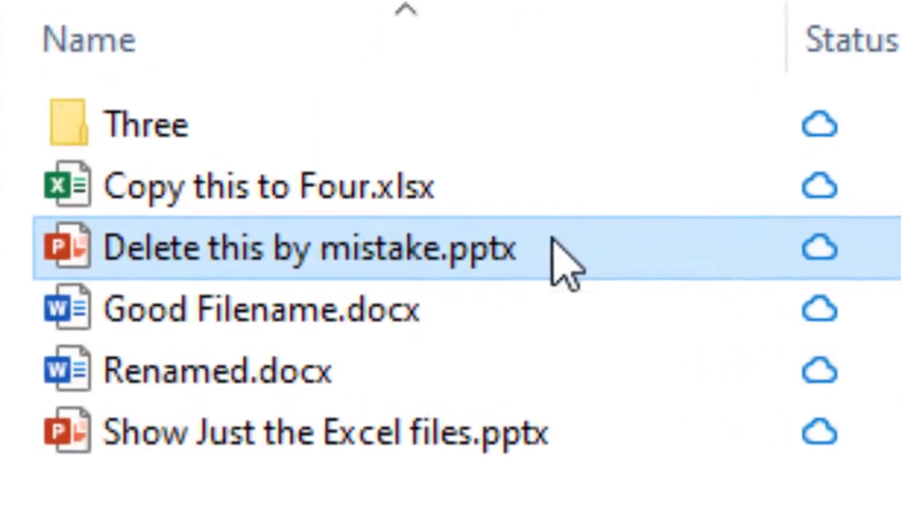
right_click(455, 281)
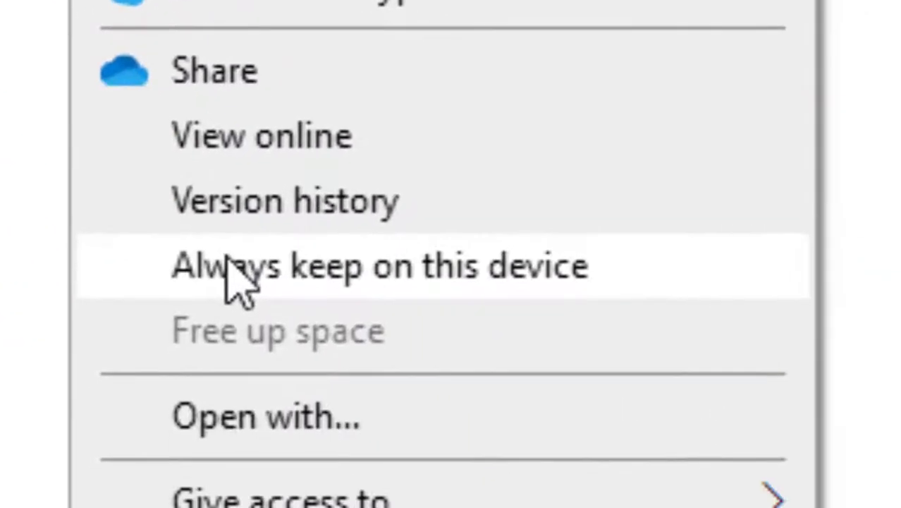
left_click(238, 275)
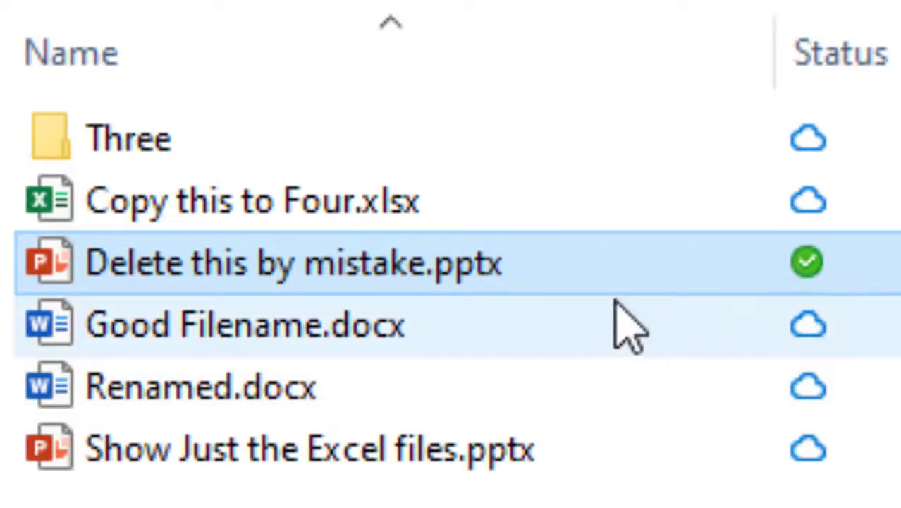
left_click(351, 329)
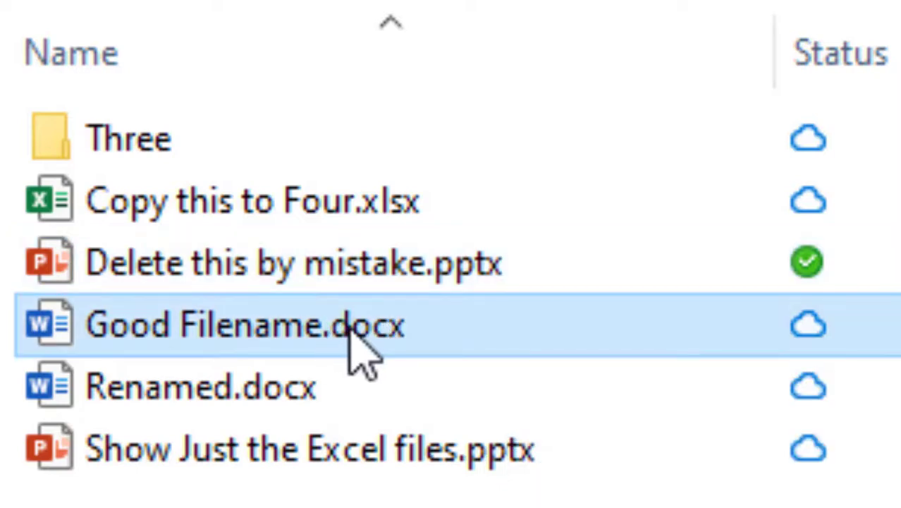
double_click(352, 331)
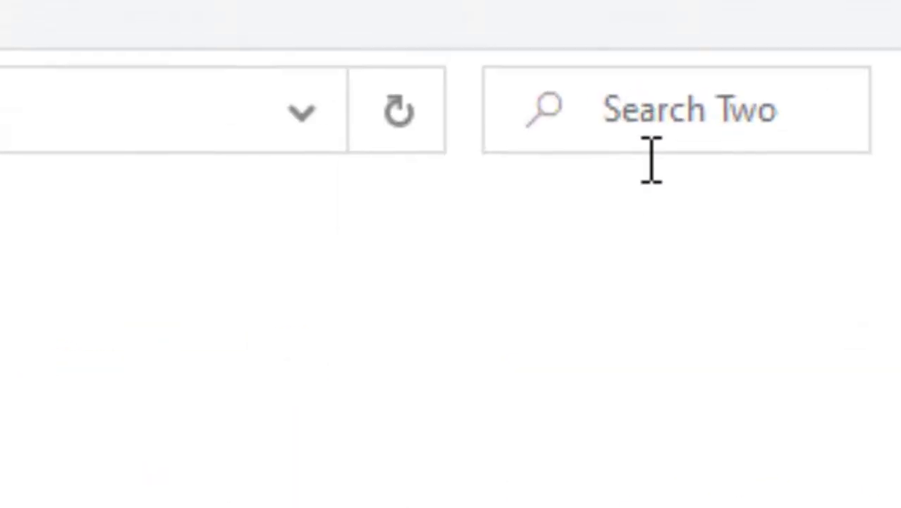
Search the Two folder for *.pptx, select Delete this by mistake.pptx among the matches, and clear the search.
left_click(651, 158)
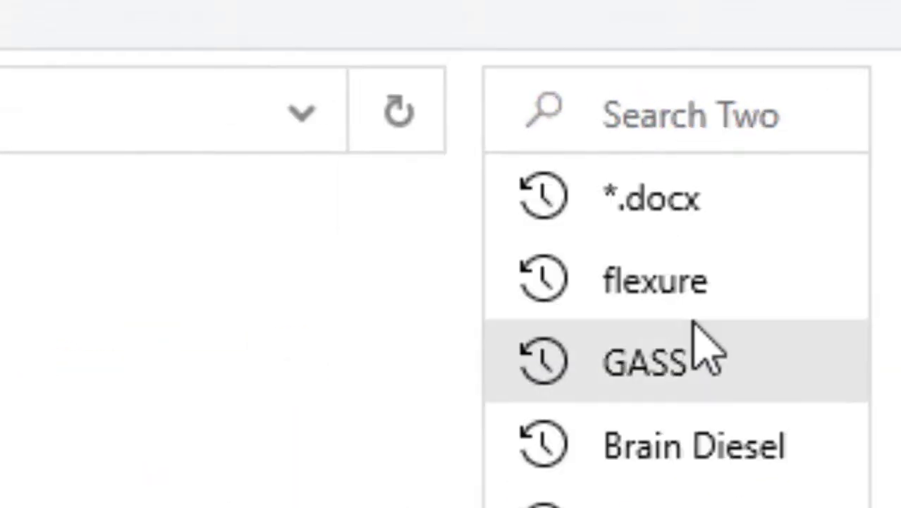
type("*")
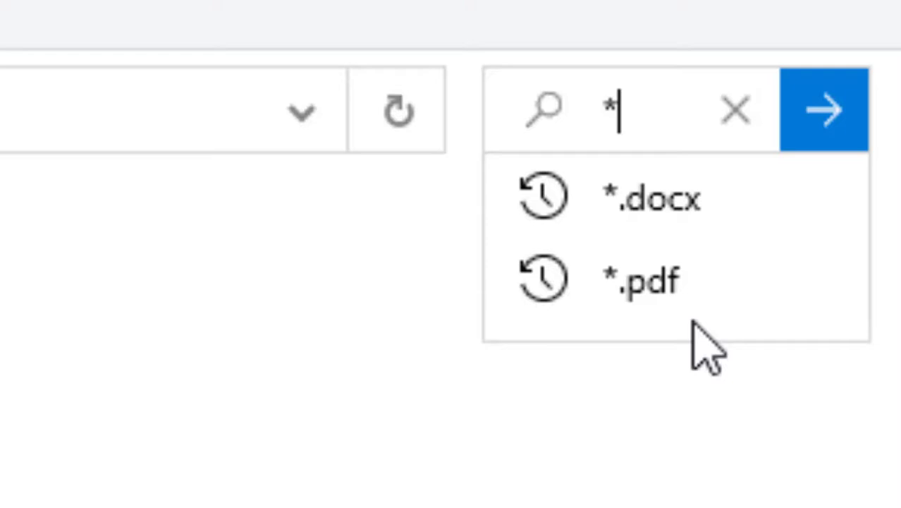
type(".pptx")
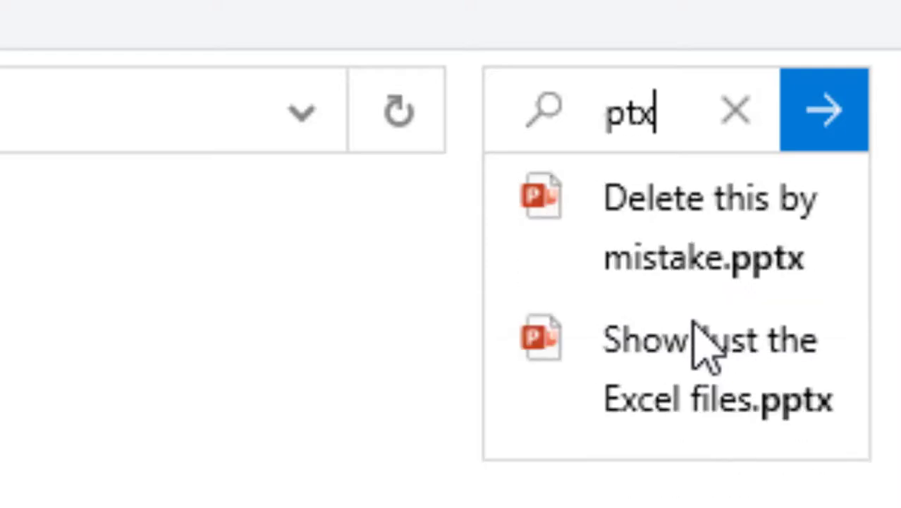
key("Return")
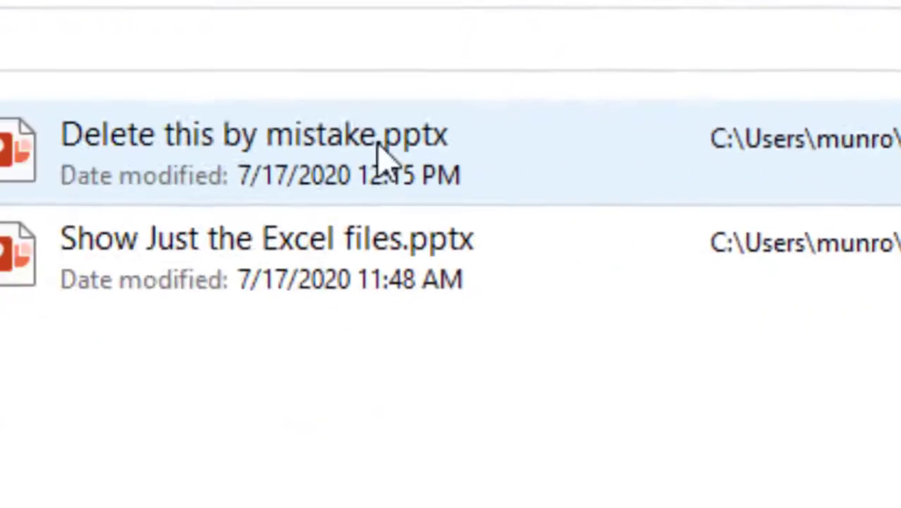
left_click(338, 155)
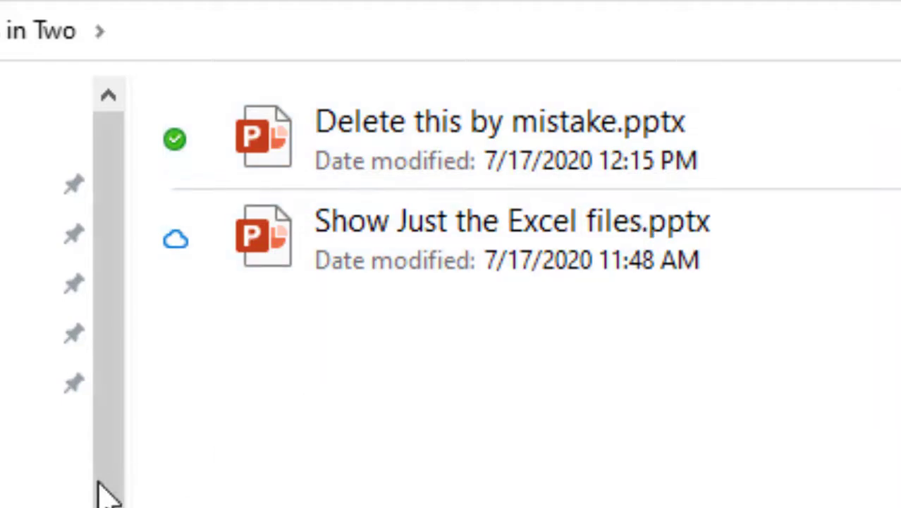
key("Escape")
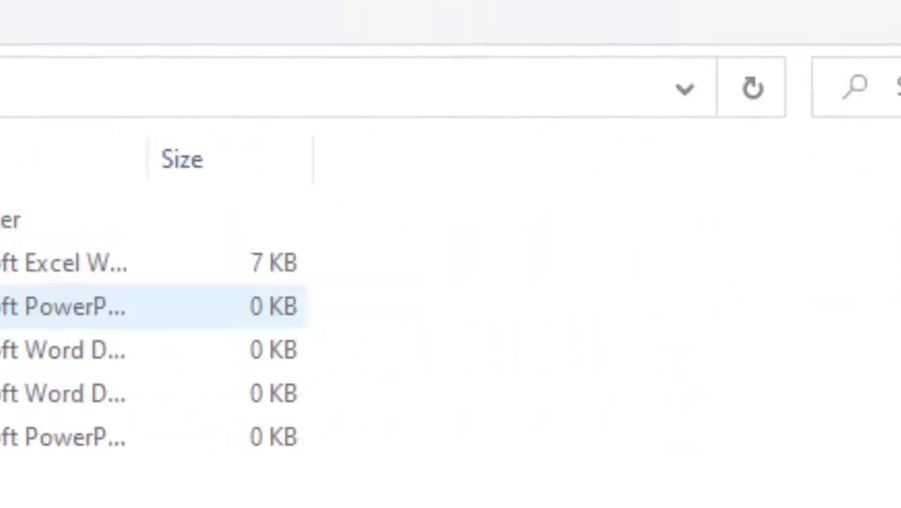
Run a wildcard search in the Two folder for file names containing "this".
left_click(630, 106)
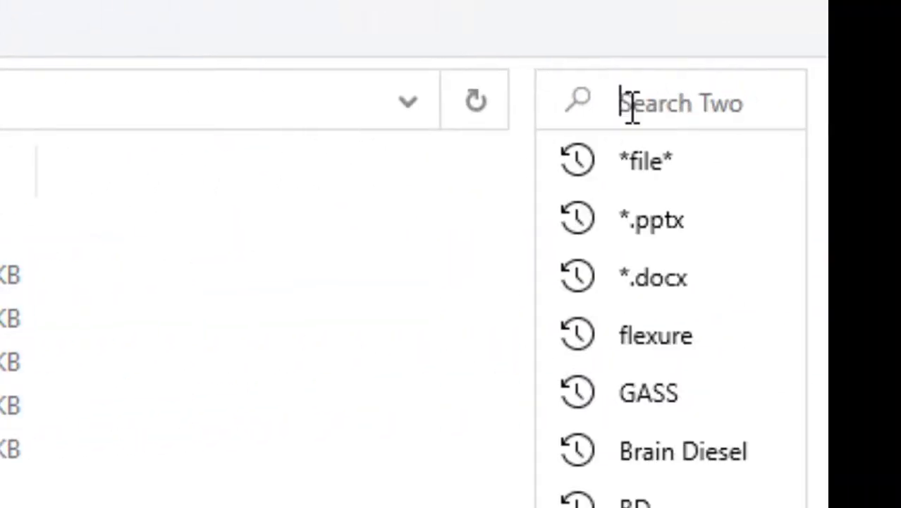
type("this")
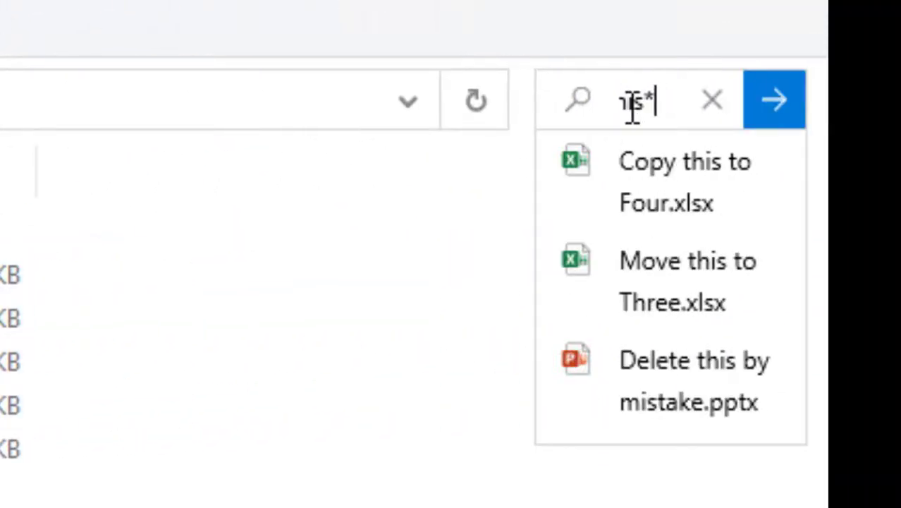
key("Return")
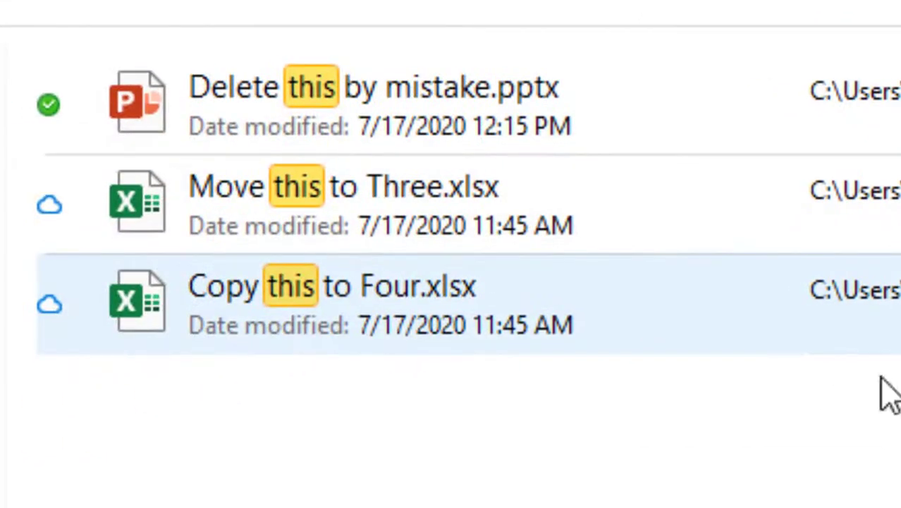